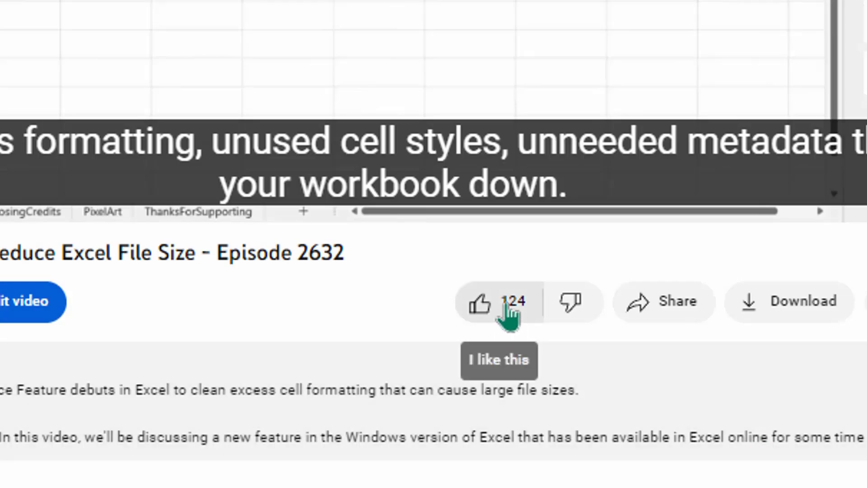
Convert the sales data into a table with headers and rename it from Table1 to Sales.
left_click(506, 303)
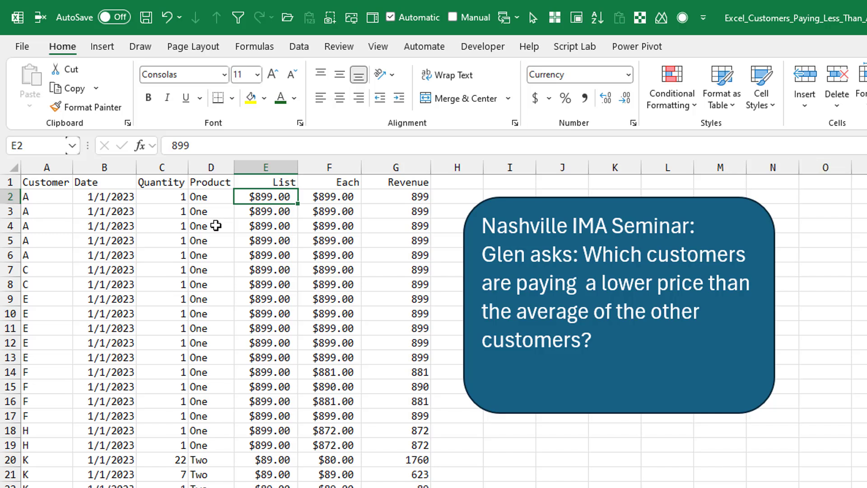
key("ctrl+t")
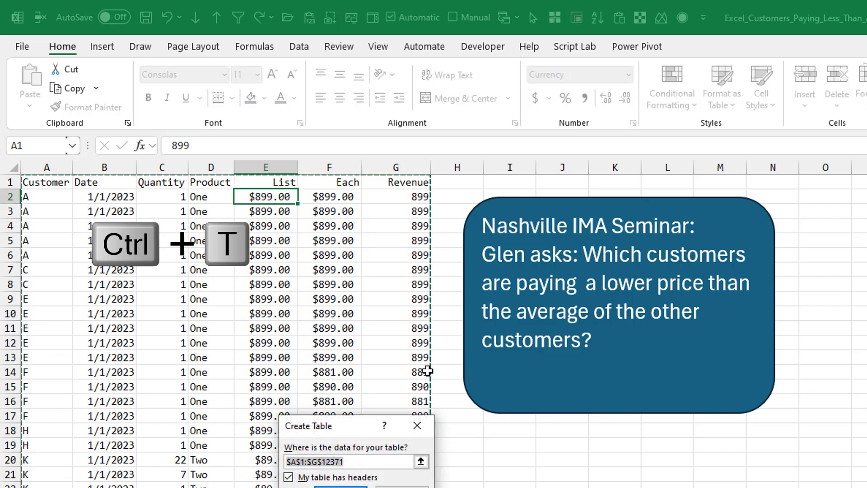
left_click(341, 484)
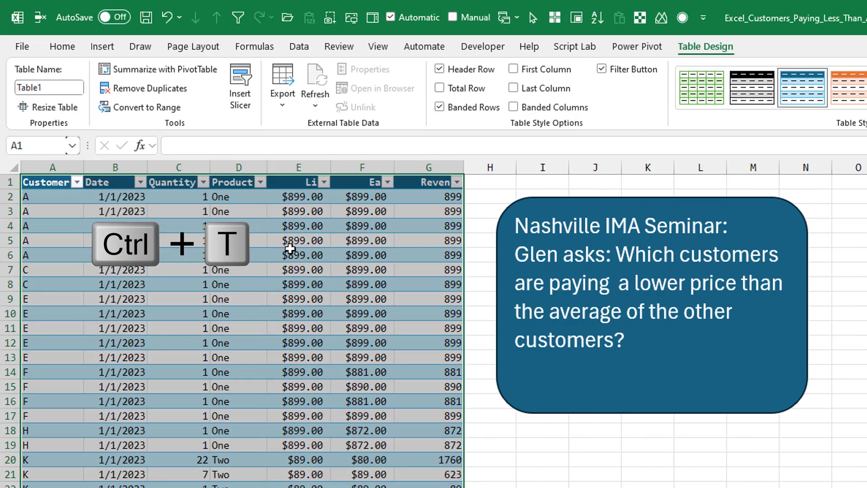
left_click(55, 86)
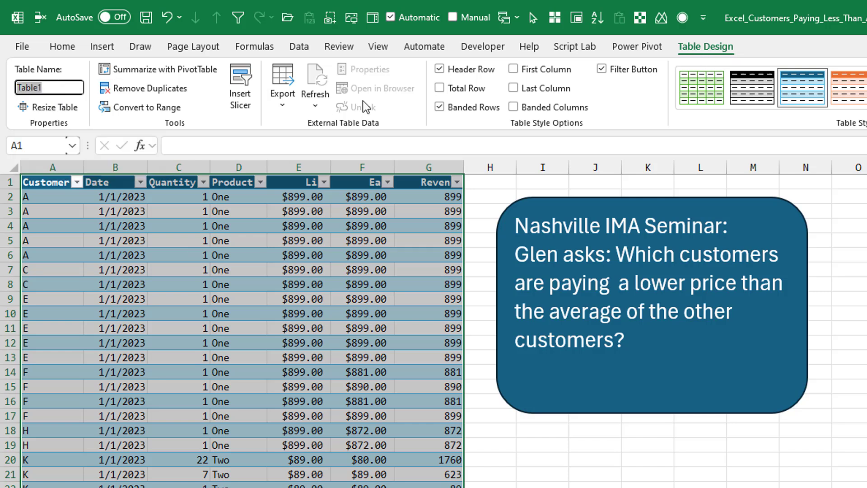
type("Sales")
key("Return")
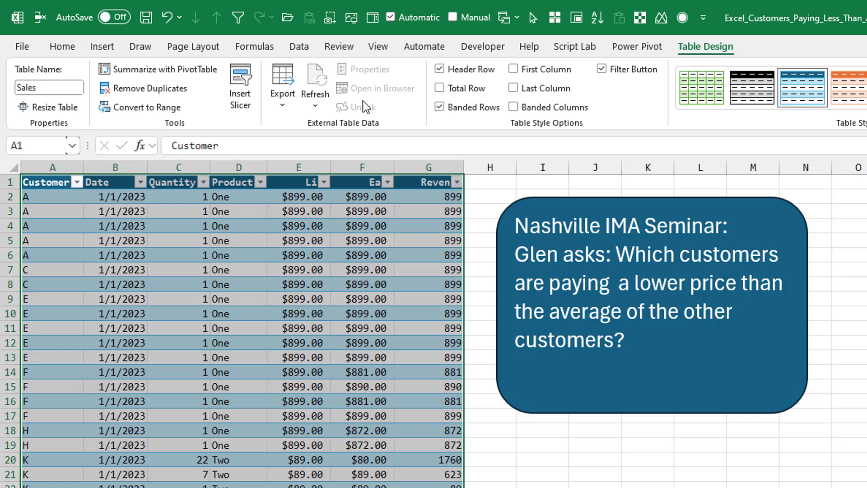
key("Down")
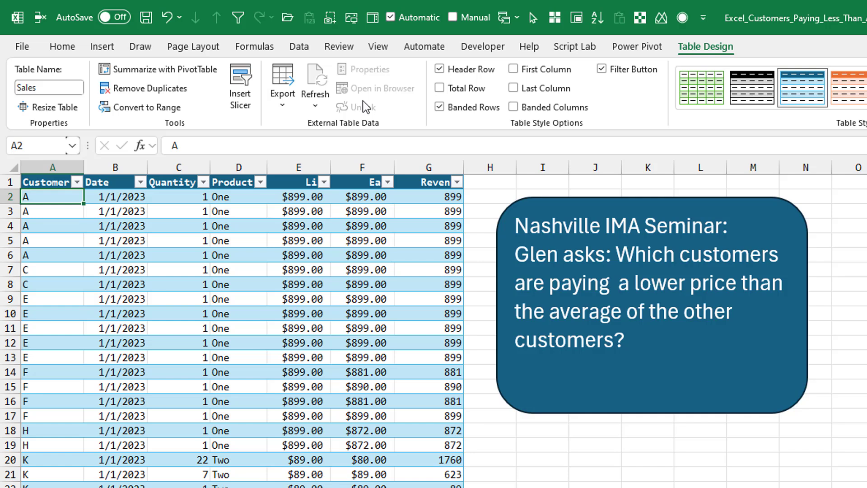
Insert a PivotTable from the Sales table on a new worksheet, adding the data to the Data Model.
left_click(105, 48)
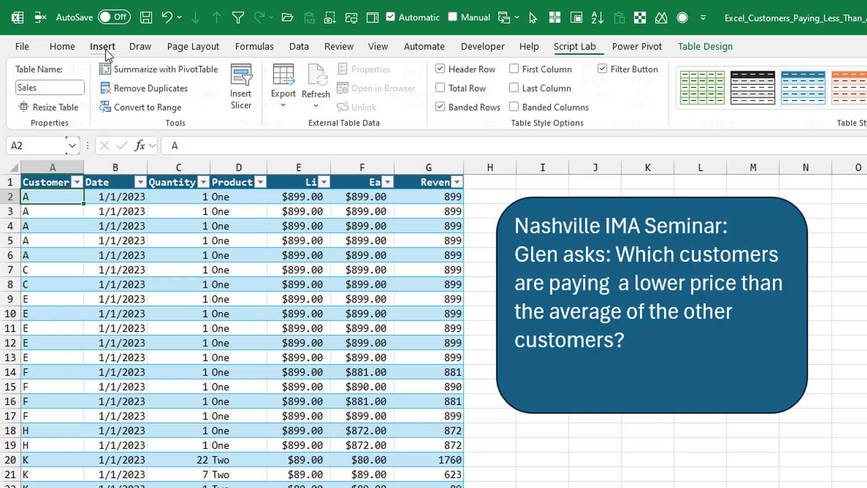
left_click(41, 80)
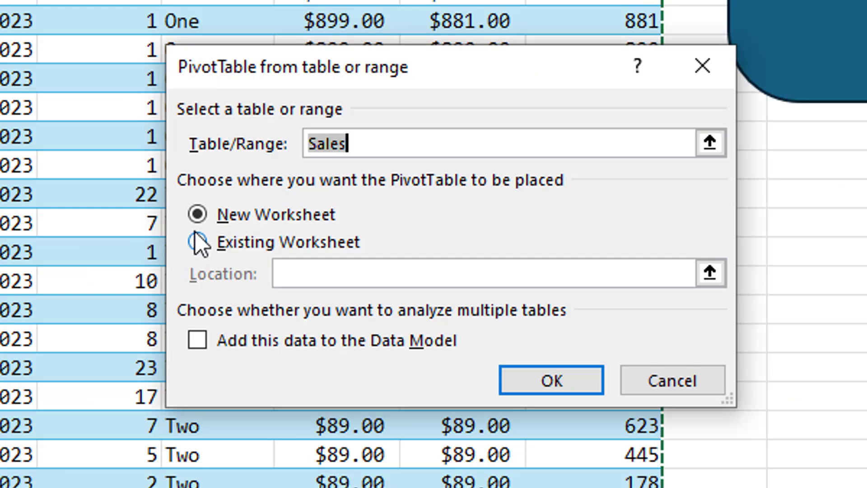
left_click(197, 341)
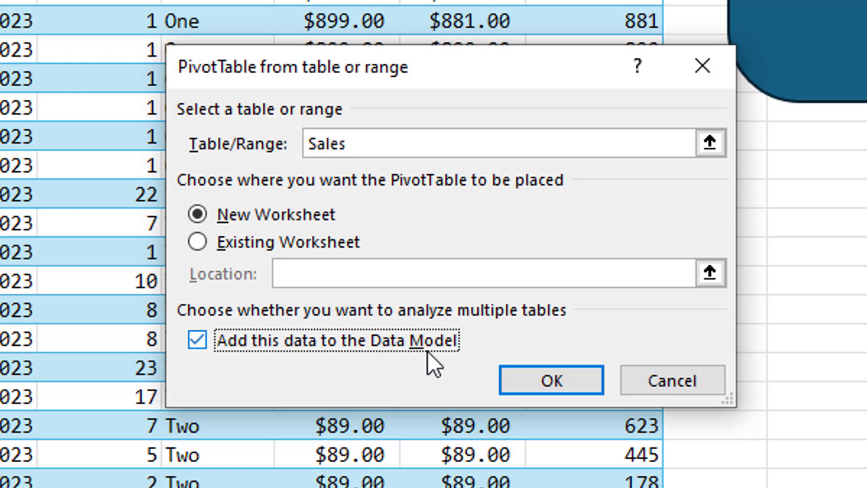
left_click(549, 383)
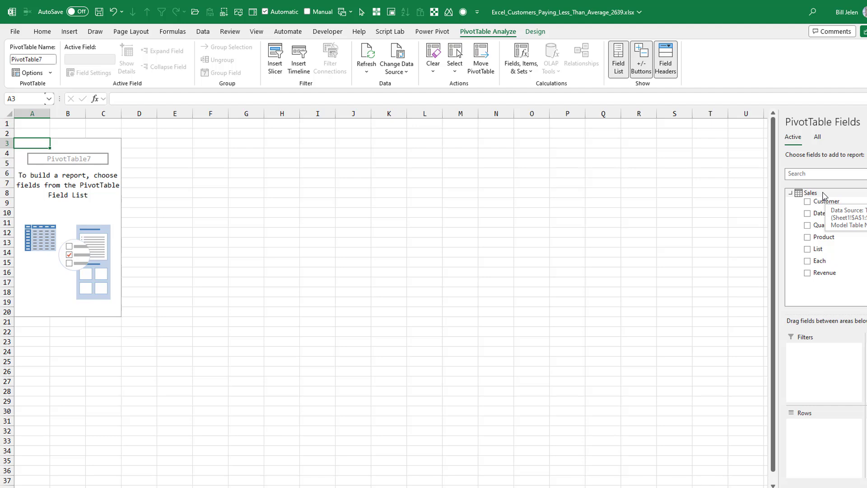
Add Product and Customer as rows with Sum of Quantity and Sum of Revenue as values.
left_click(807, 237)
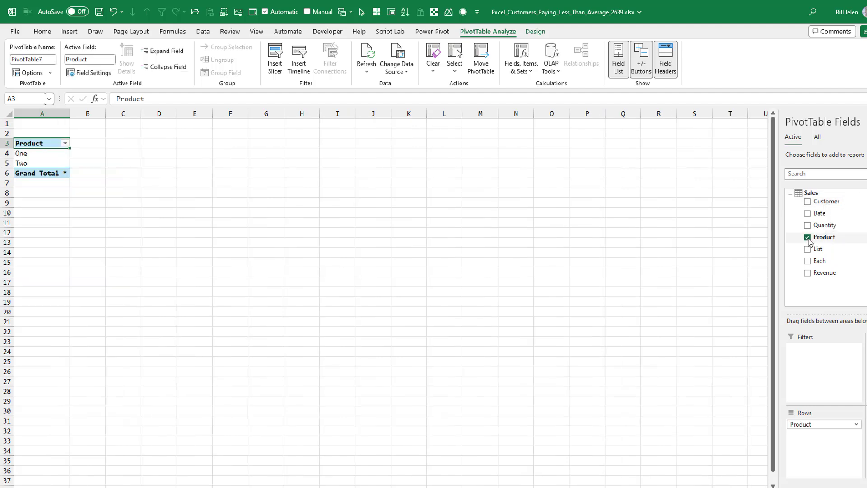
left_click(807, 202)
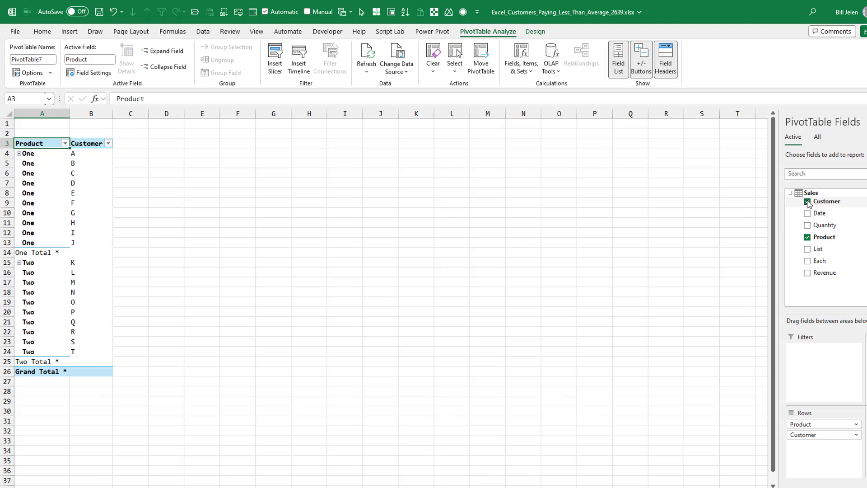
left_click(807, 225)
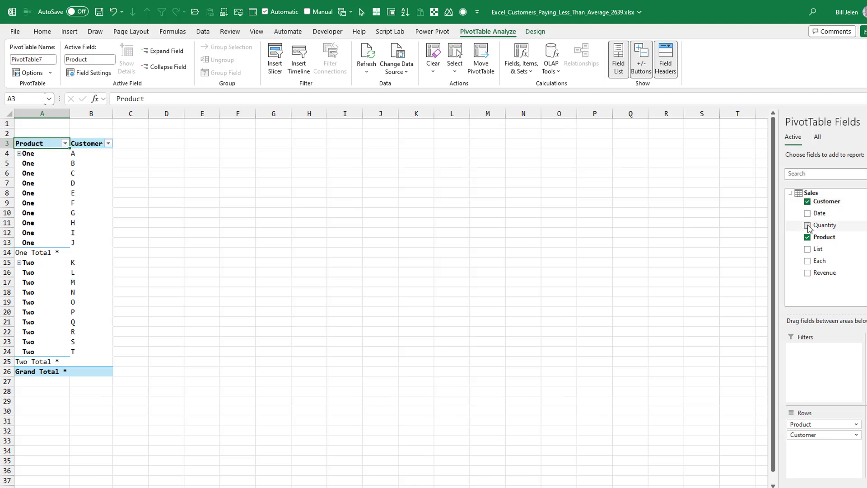
left_click(808, 273)
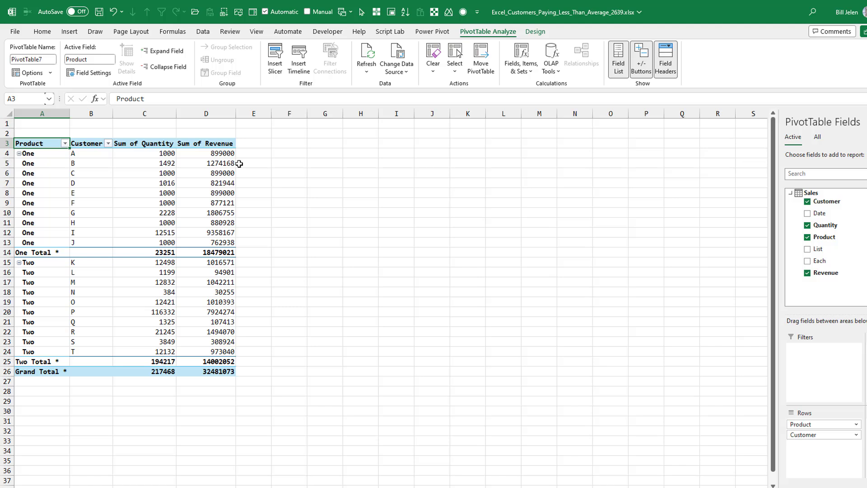
mouse_move(224, 153)
left_click(423, 32)
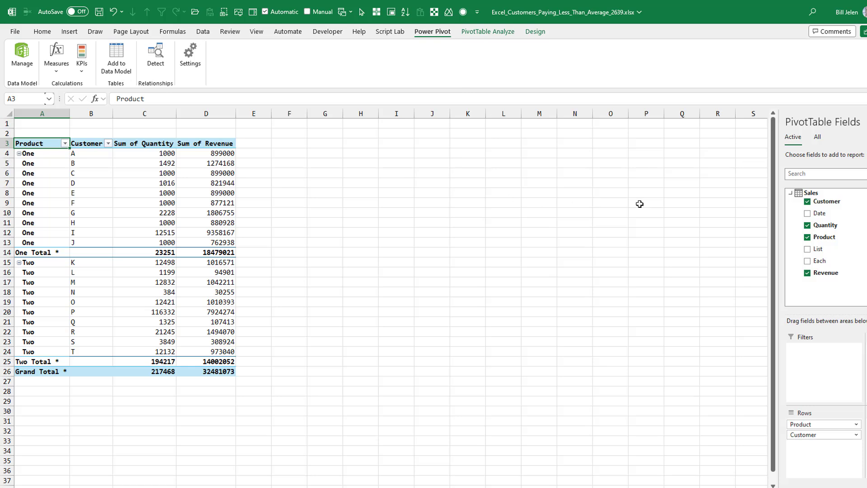
Start a new measure on the Sales table from the field list's right-click menu.
mouse_move(815, 195)
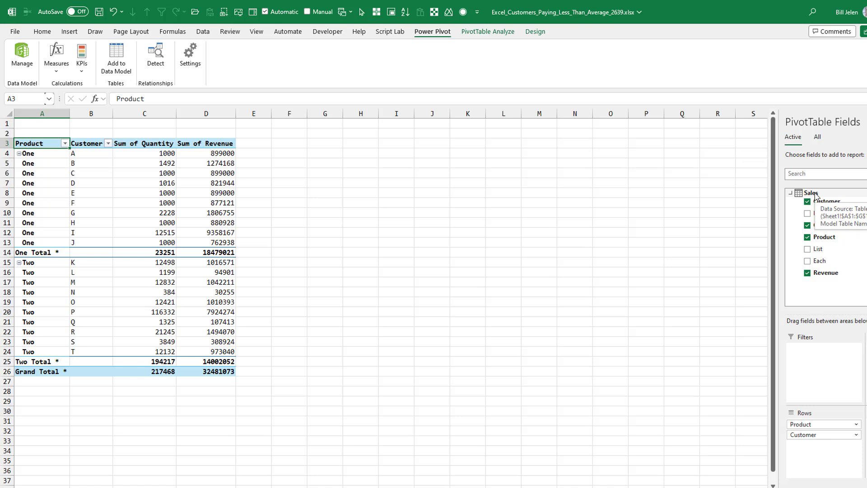
right_click(816, 195)
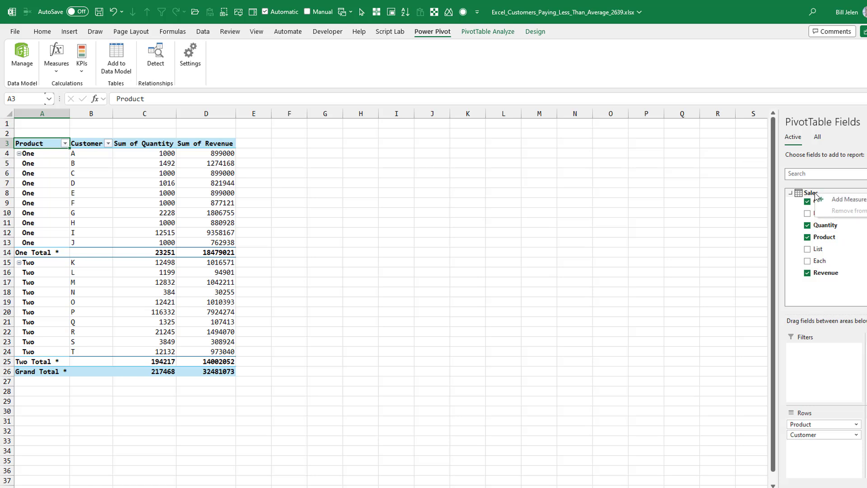
left_click(836, 202)
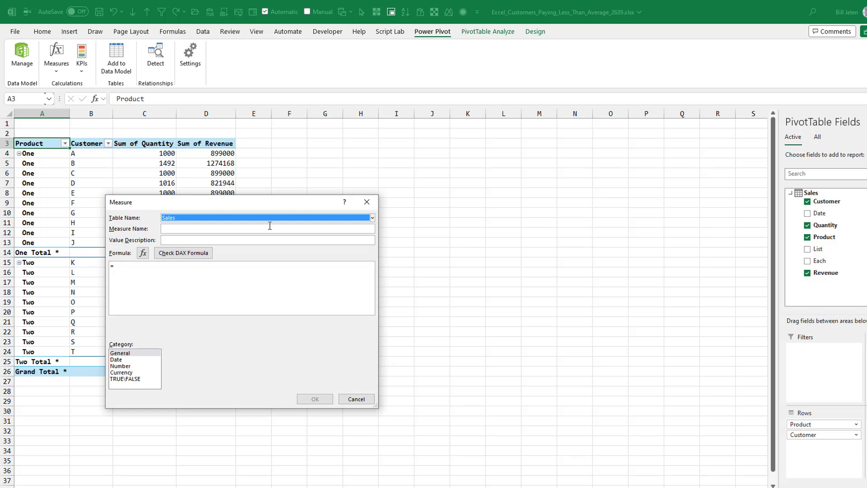
Save measure AvgPrice as =[Sum of Revenue]/[Sum of Quantity], formatted as Currency with 0 decimals.
left_click(269, 226)
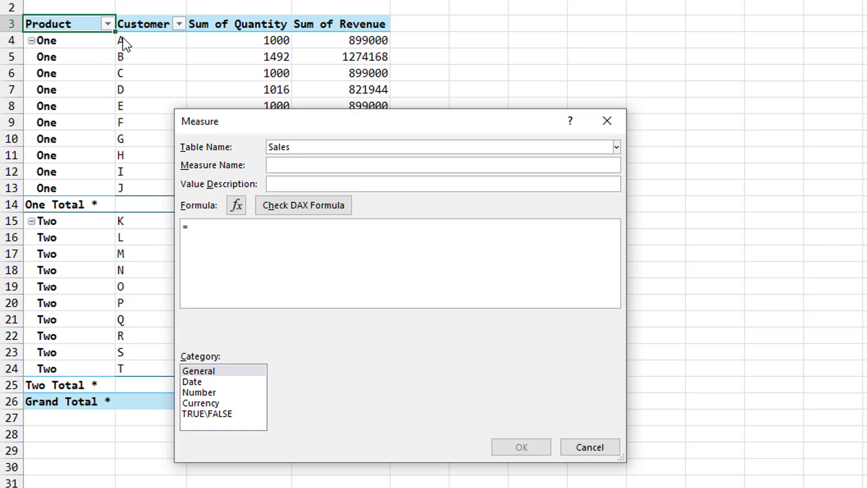
type("A")
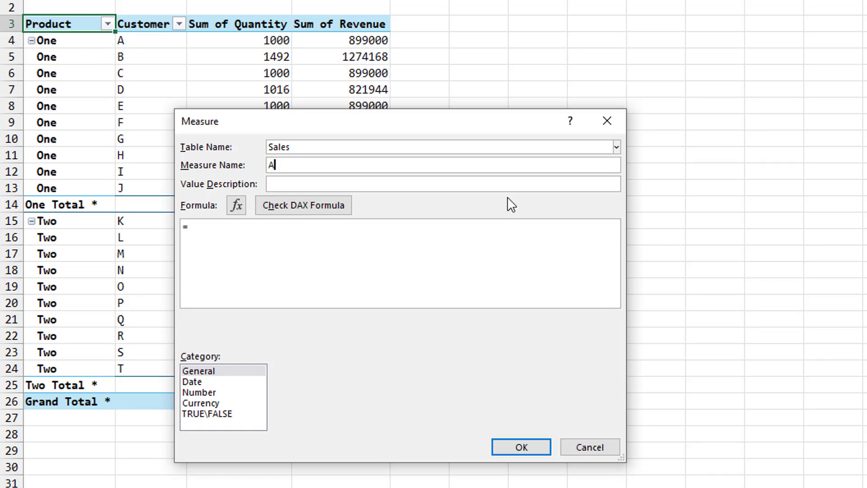
type("vgPrice")
left_click(191, 224)
type("[")
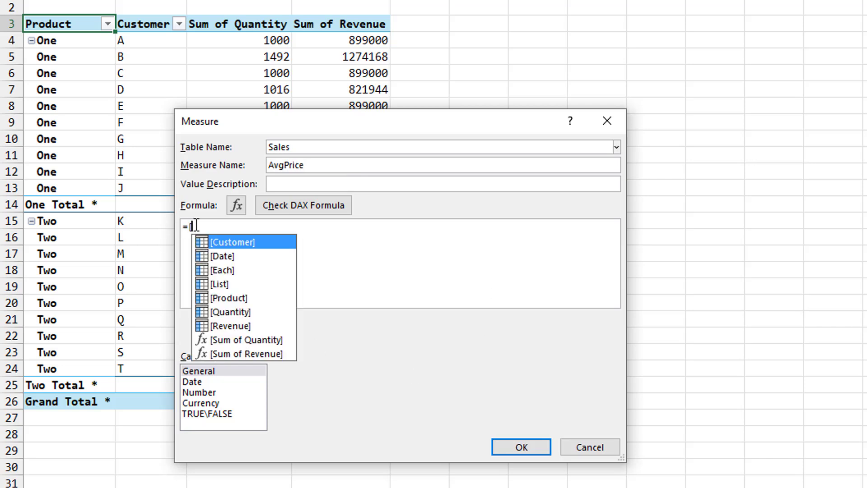
key("Down")
key("Down")
key("Down")
key("Down")
key("Down")
key("Down")
key("Down")
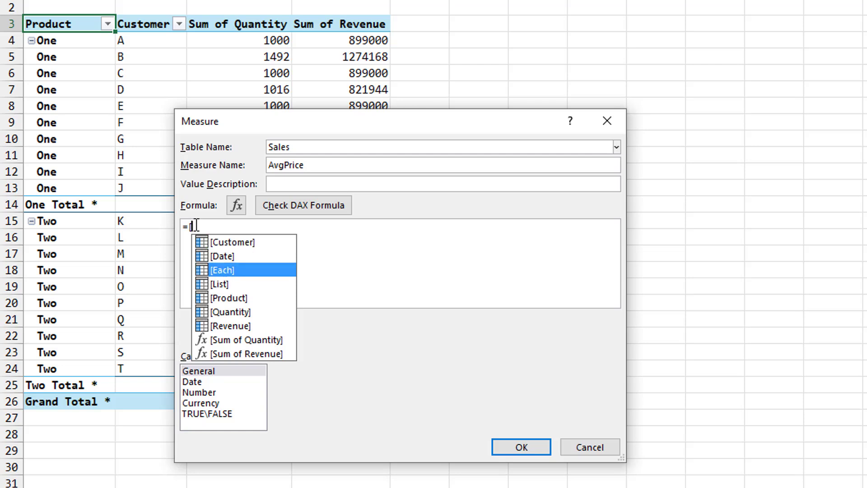
key("Escape")
key("Tab")
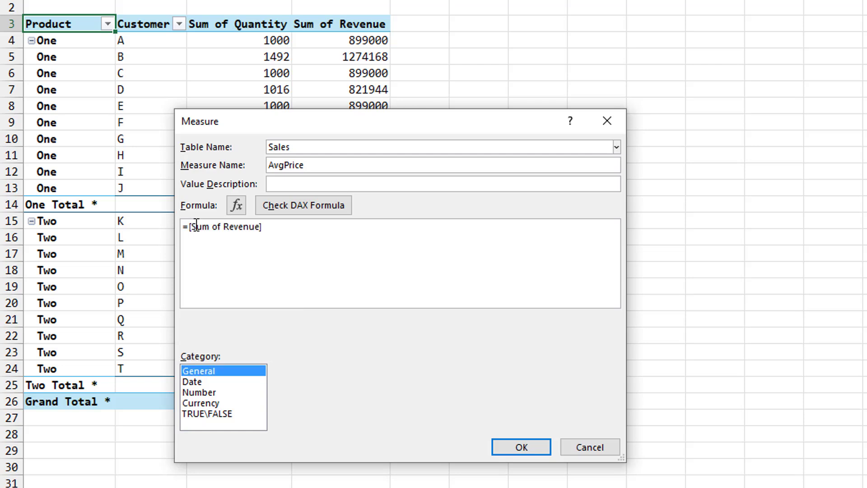
left_click(332, 236)
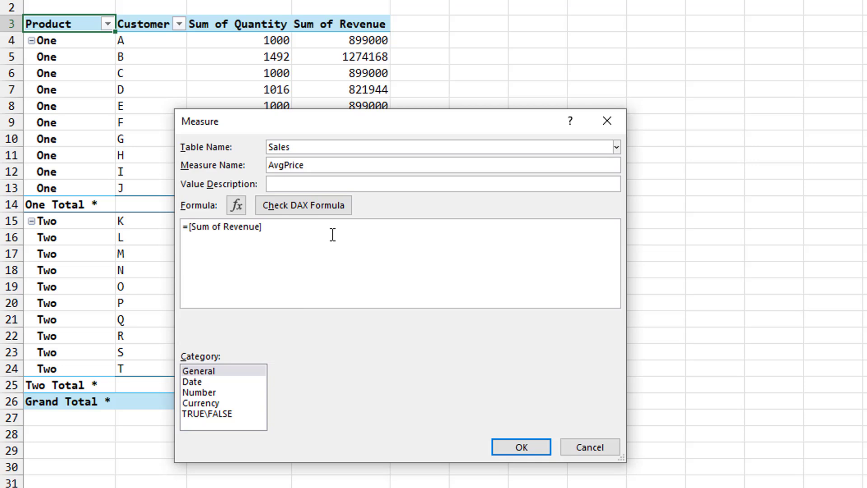
type("/[")
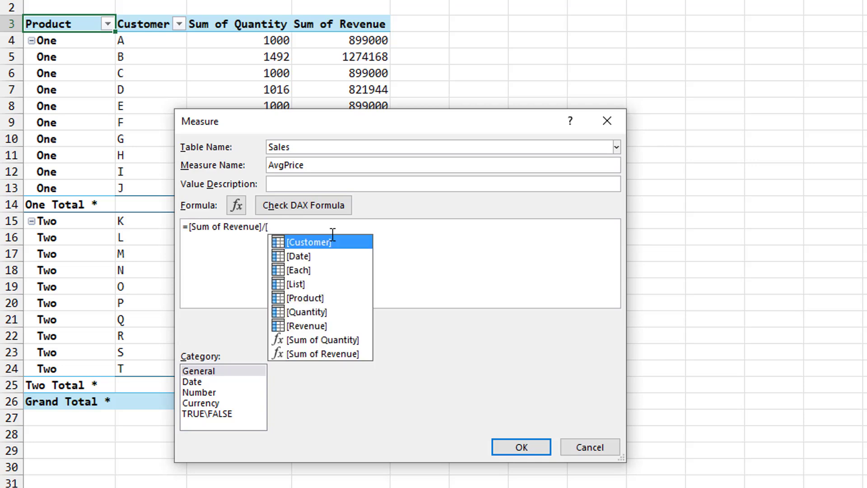
double_click(315, 339)
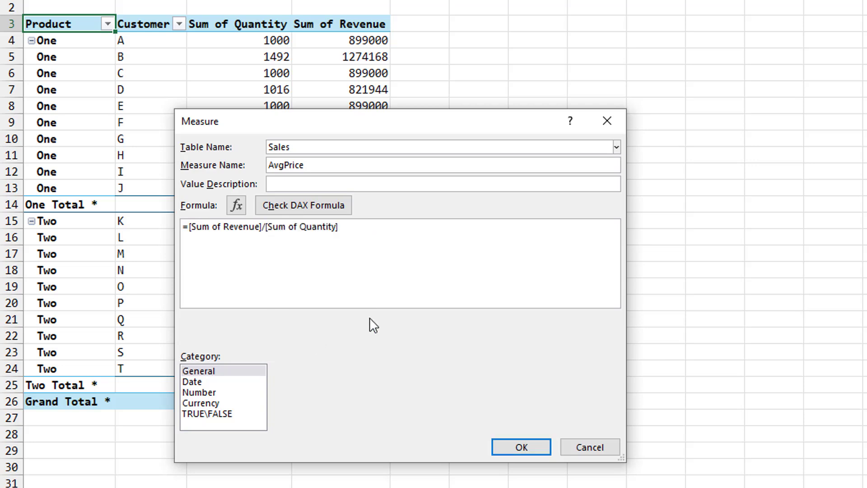
left_click(203, 402)
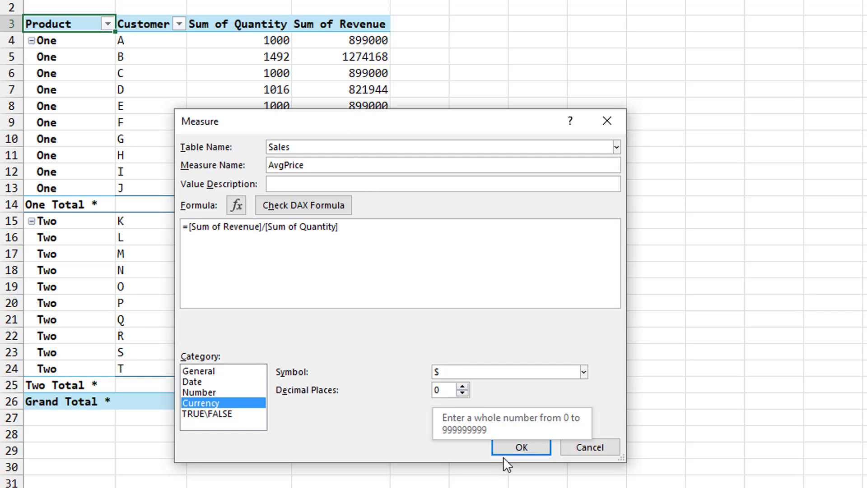
left_click(520, 448)
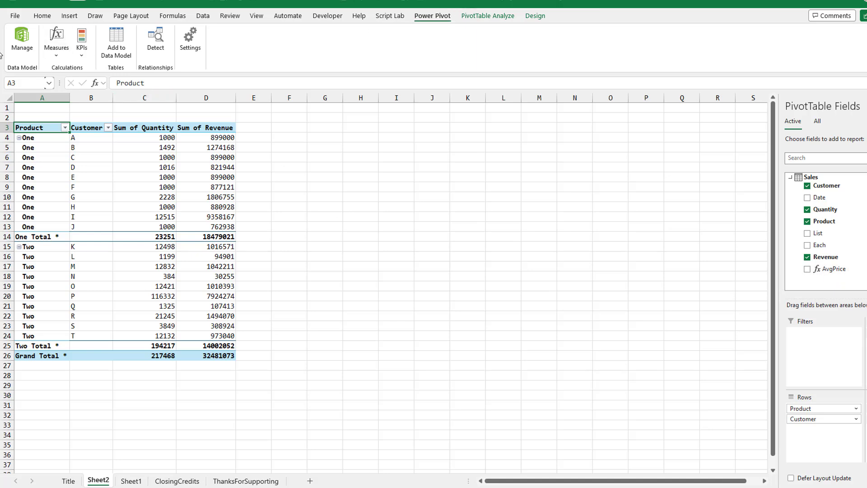
Add the AvgPrice measure to the pivot, showing $795 for One and $72 for Two.
left_click(53, 59)
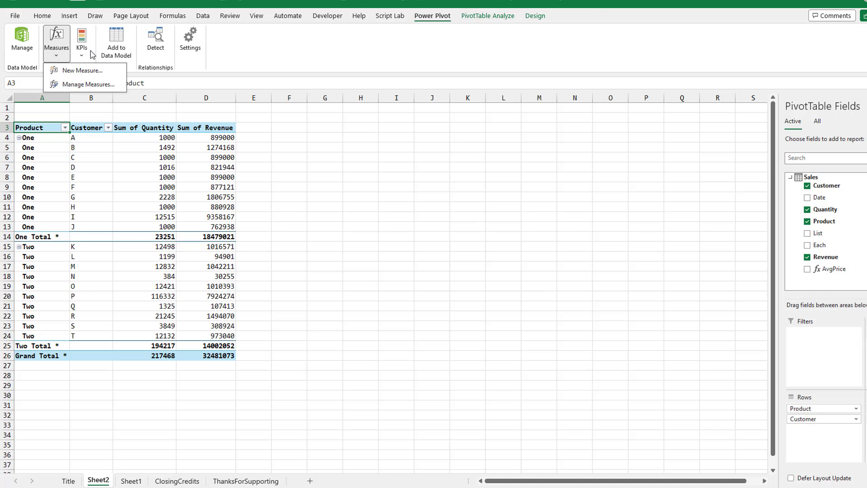
left_click(630, 24)
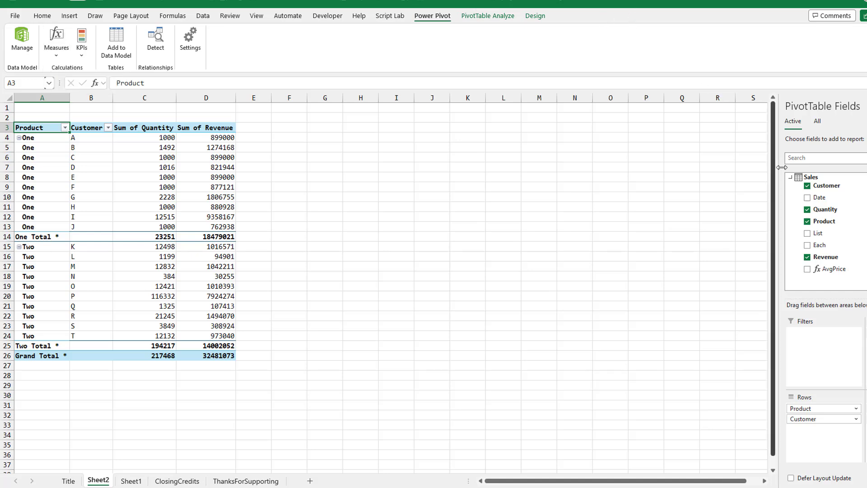
left_click(807, 269)
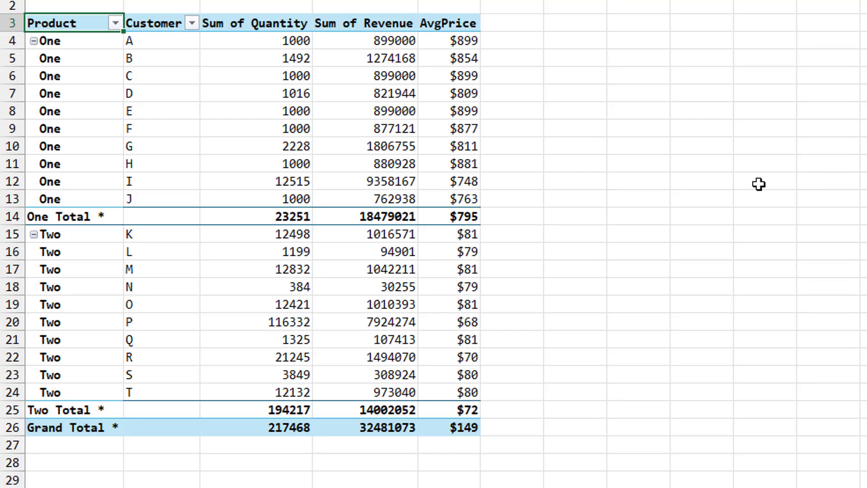
mouse_move(463, 49)
mouse_move(289, 327)
mouse_move(370, 235)
left_click(296, 146)
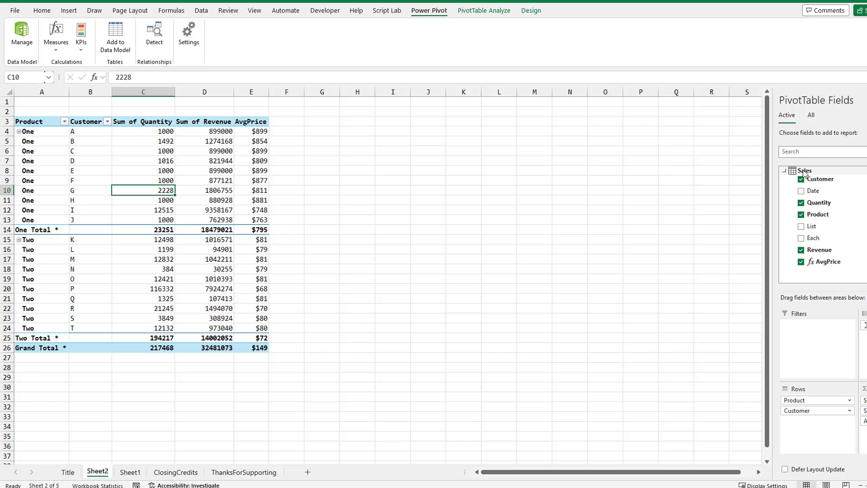
Start a new Sales table measure named QtyThisProduct.
right_click(804, 173)
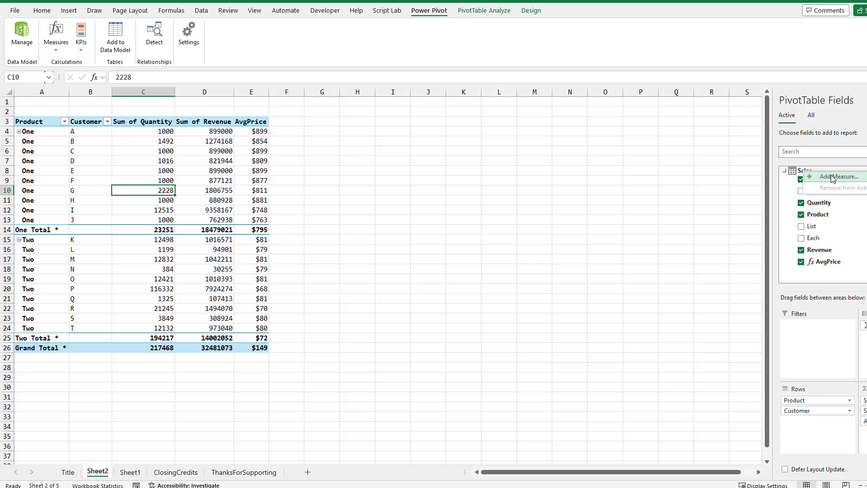
left_click(828, 176)
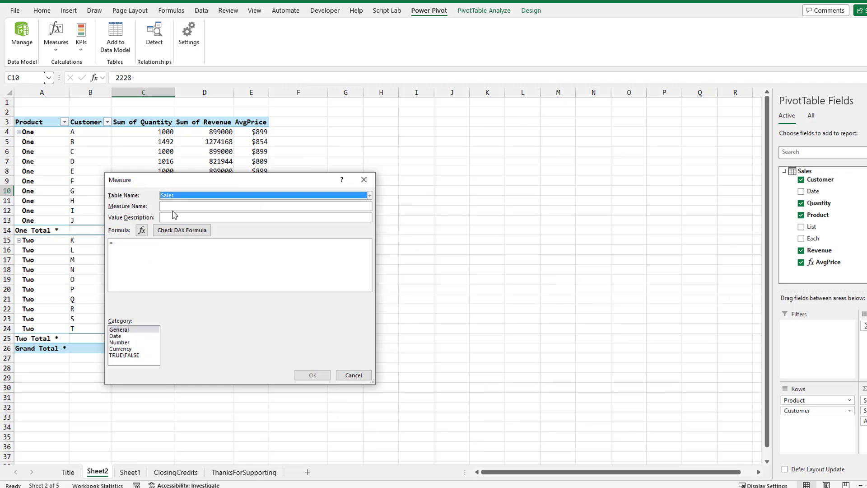
left_click(172, 206)
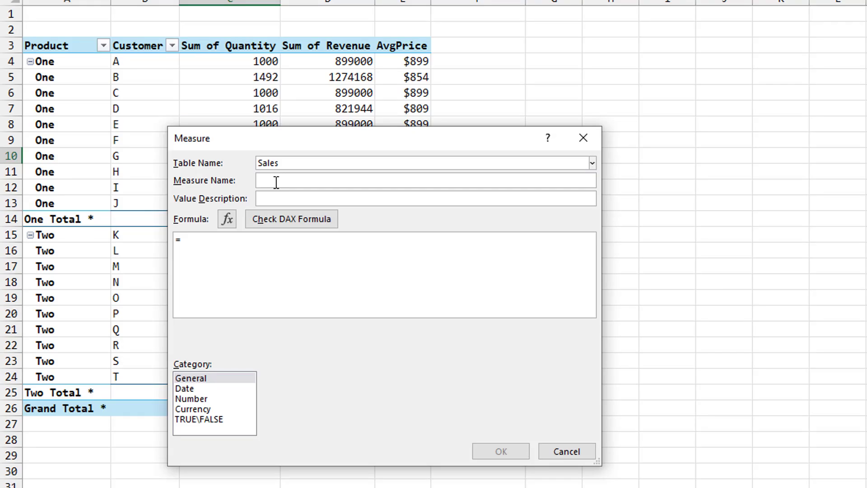
type("Q")
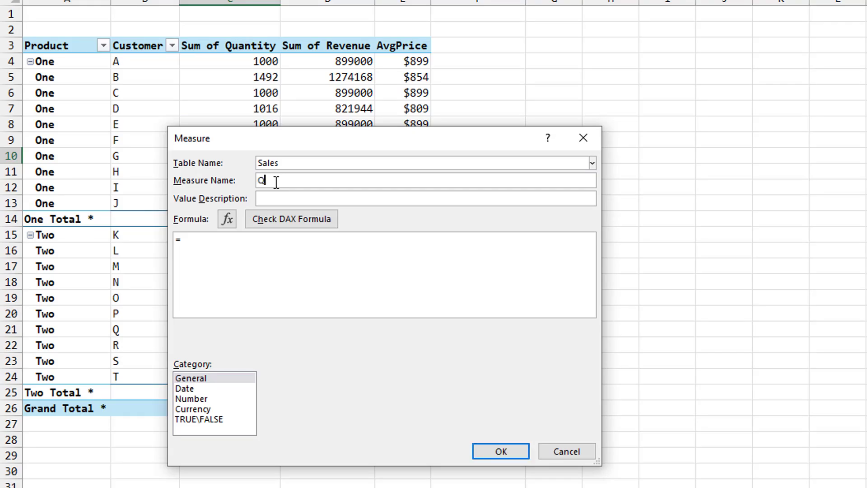
type("tyThisProductr")
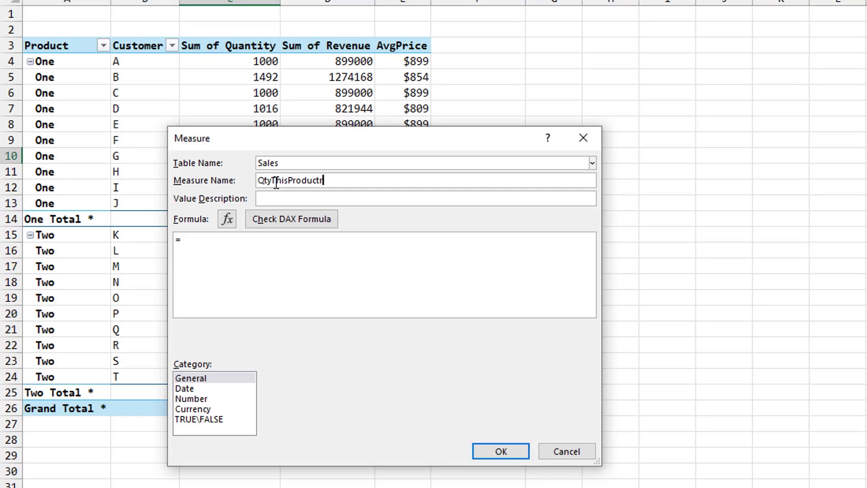
Enter the formula =CALCULATE([Sum of Quantity],ALL(Sales[Customer])).
left_click(196, 243)
type("CALCULATE(")
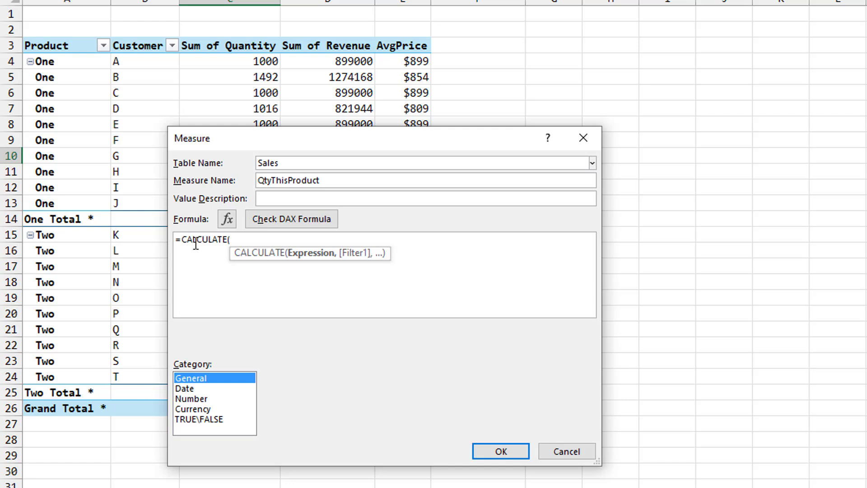
left_click(240, 238)
type("[")
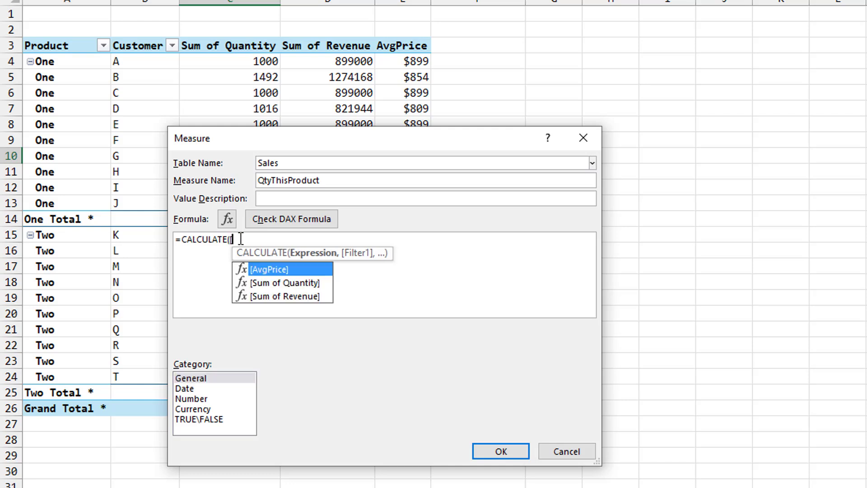
key("Down")
key("Down")
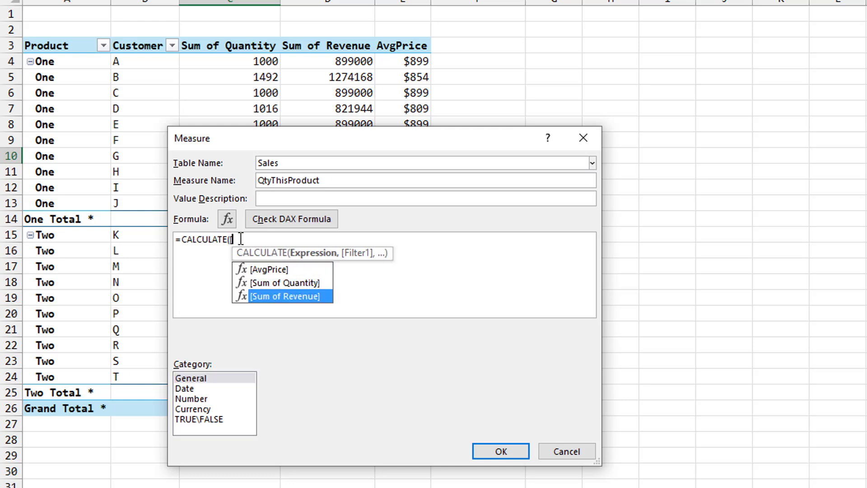
key("Up")
key("Tab")
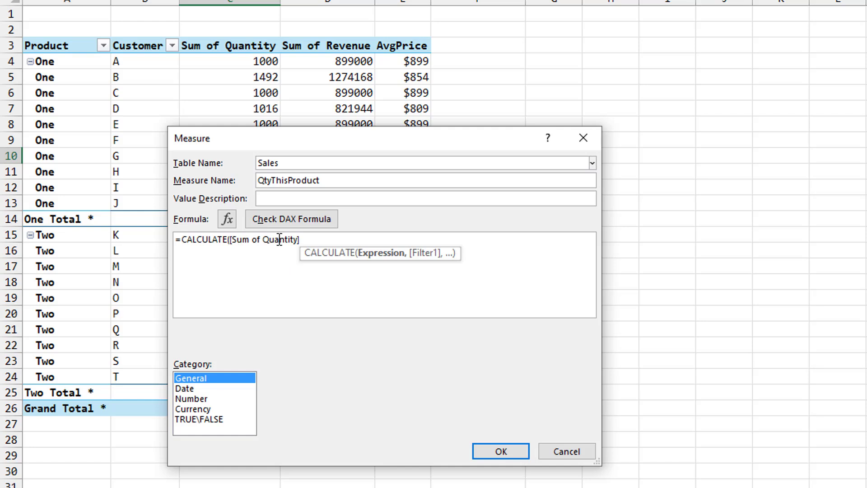
left_click(315, 238)
type(",")
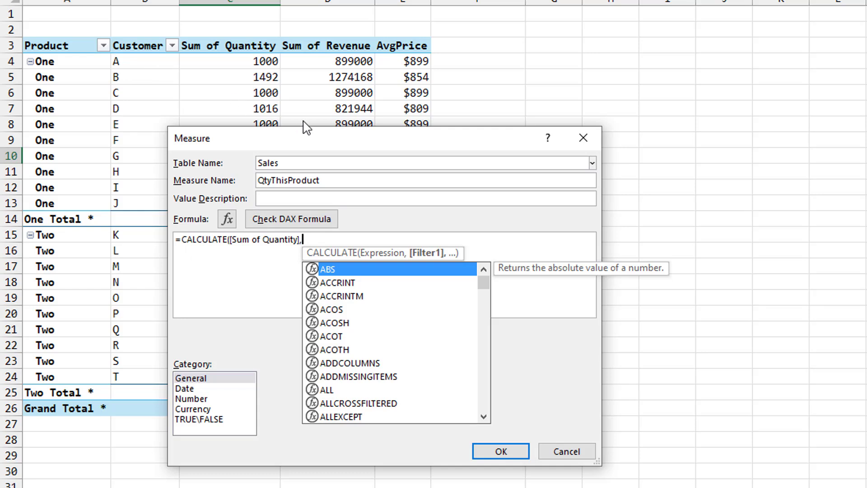
type("ALL")
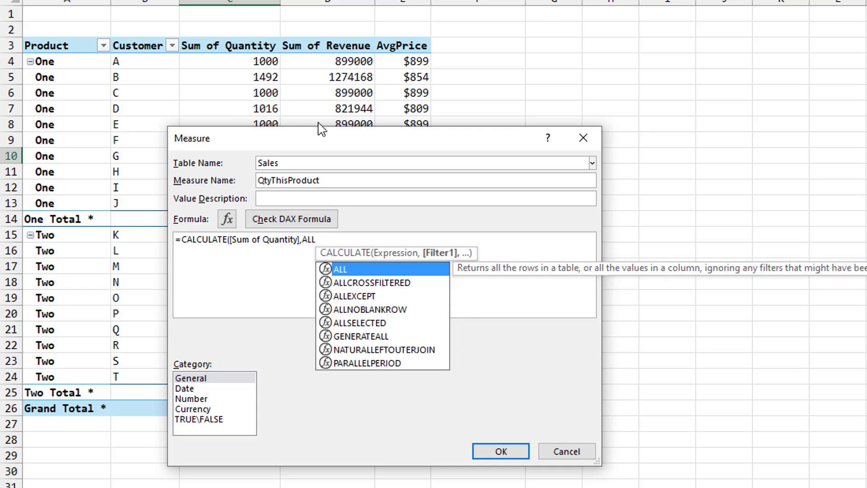
type("(")
key("Down")
key("Tab")
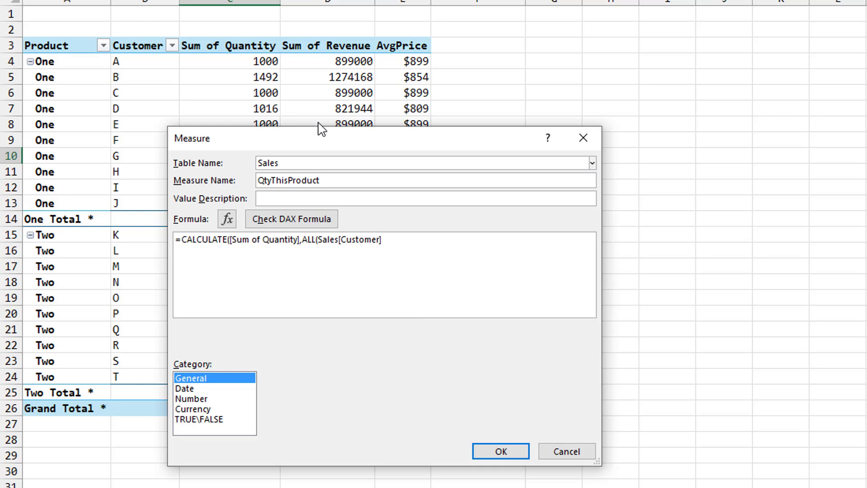
left_click(403, 242)
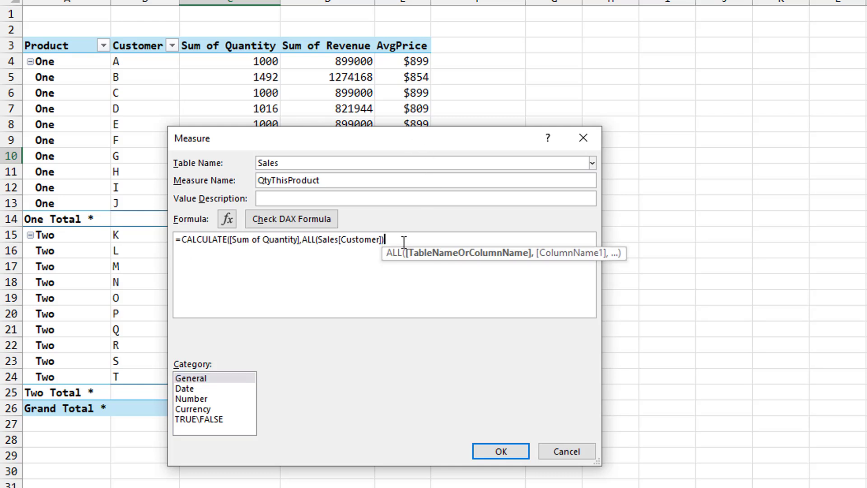
type(")")
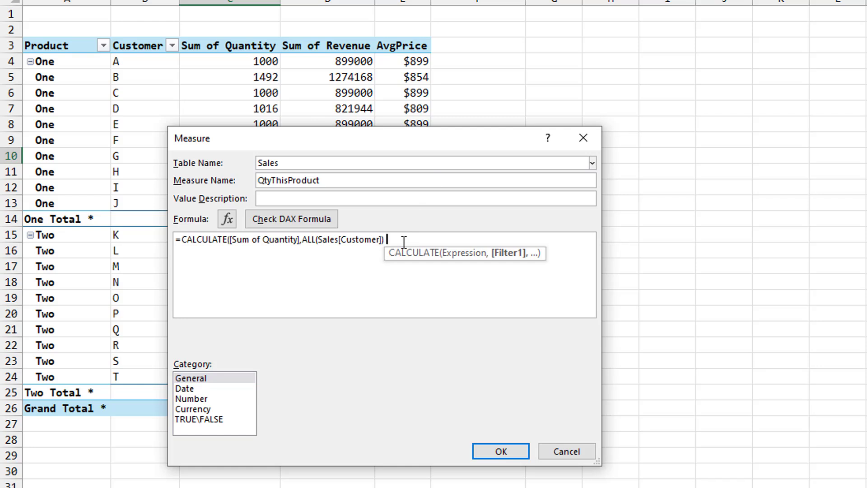
type(")")
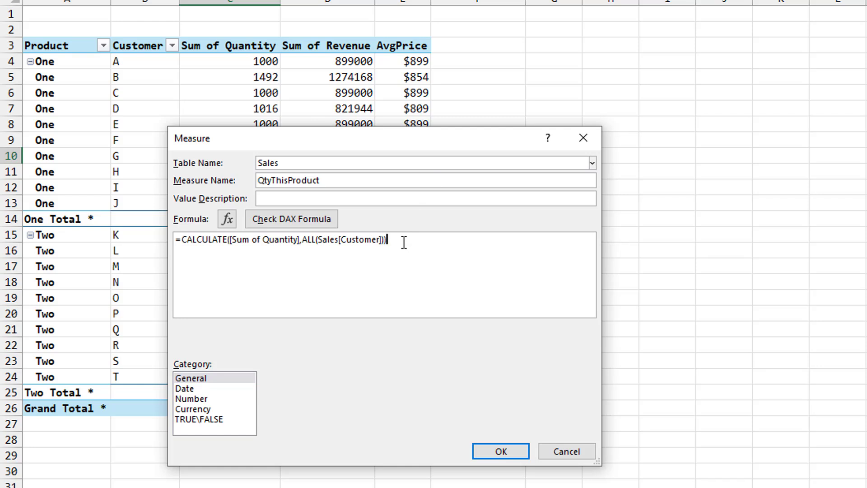
Format the measure as Number with a 1000 separator and save it.
left_click(201, 399)
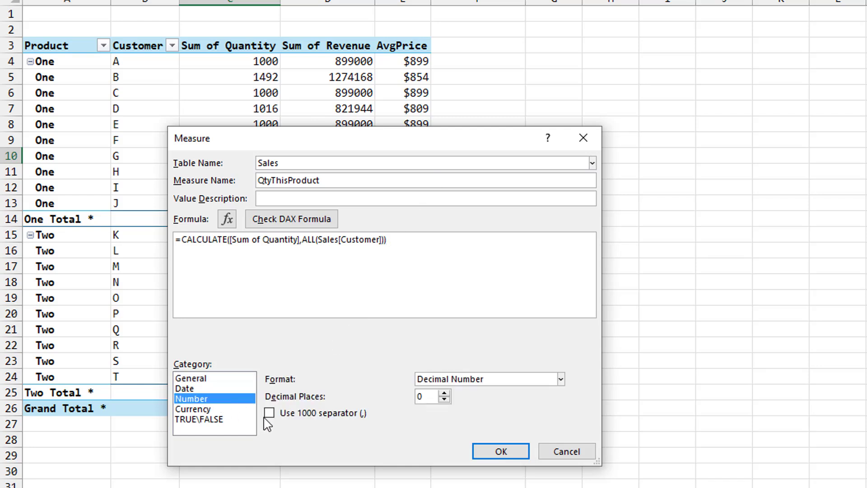
left_click(269, 412)
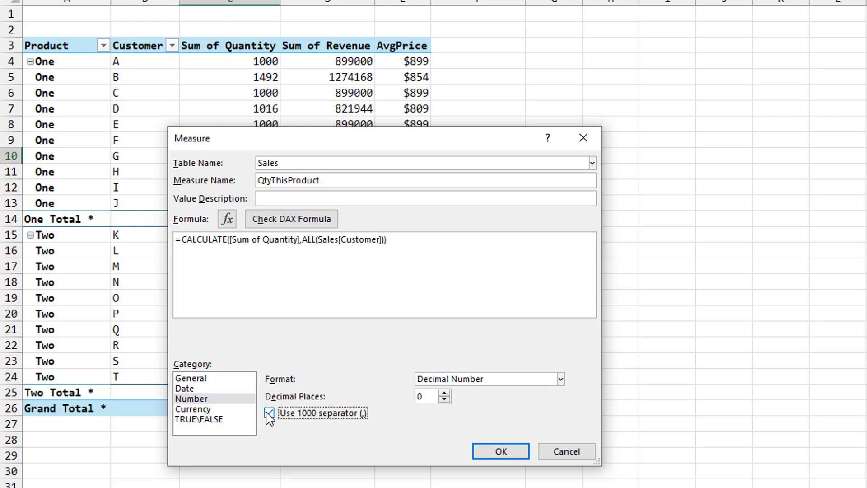
left_click(500, 451)
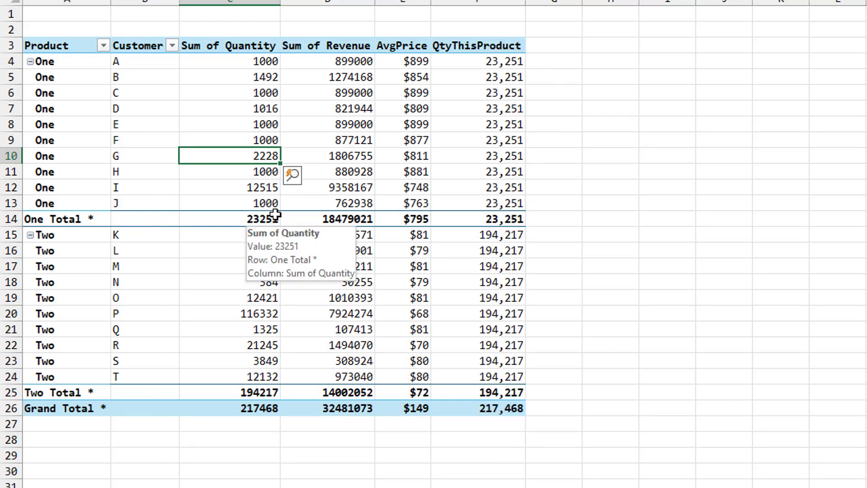
Select customer I's QtyThisProduct value in cell F12.
left_click(484, 192)
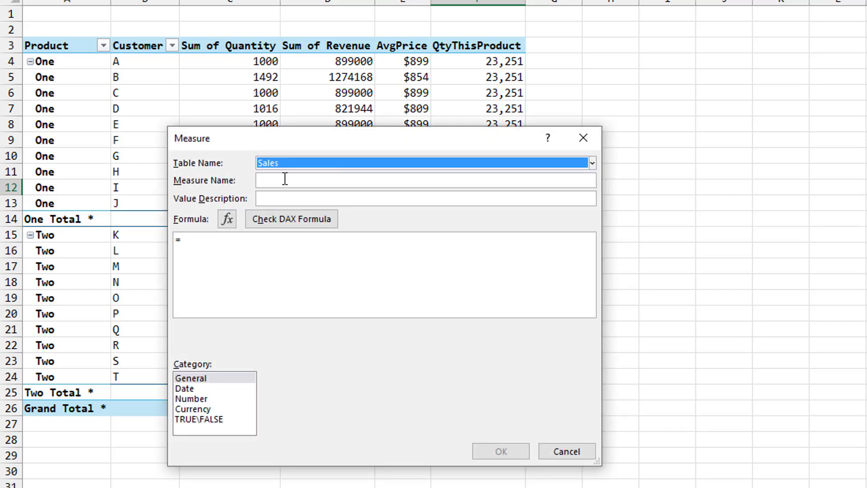
Save a verified RevThisProduct measure with formula =CALCULATE([Sum of Revenue],ALL(Sales[Customer])).
left_click(285, 179)
type("RevThi")
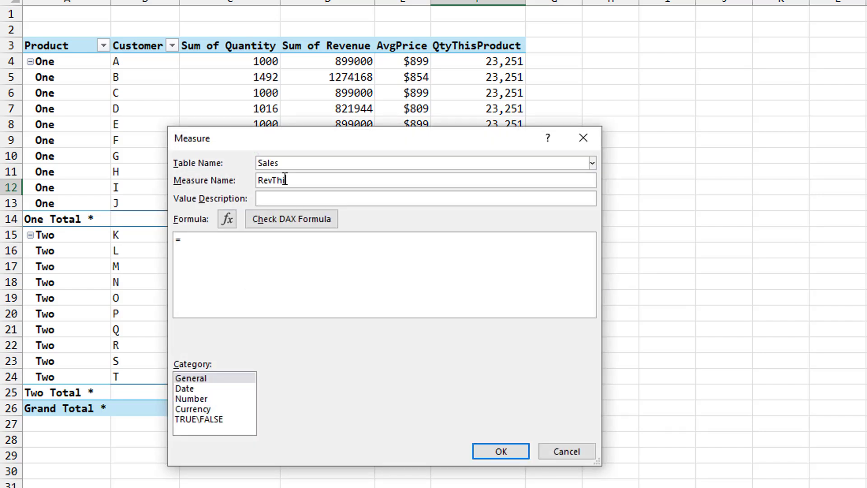
type("sProduct")
type("CALCULATE(")
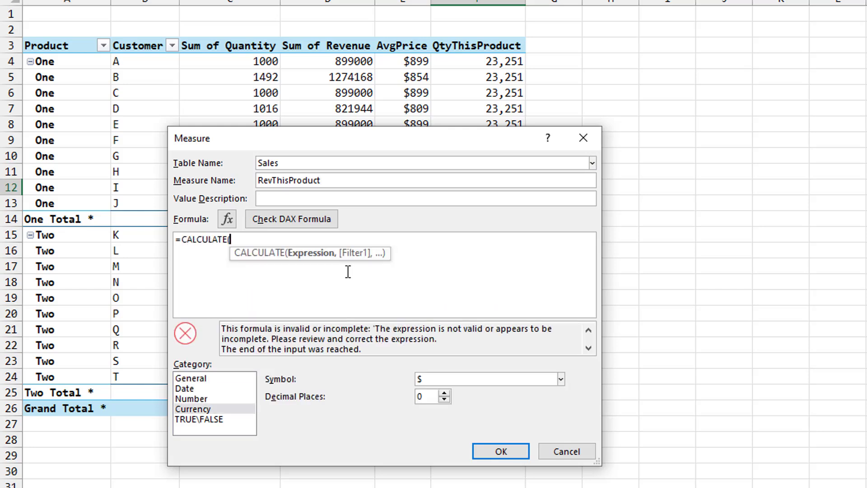
type("[")
key("Down")
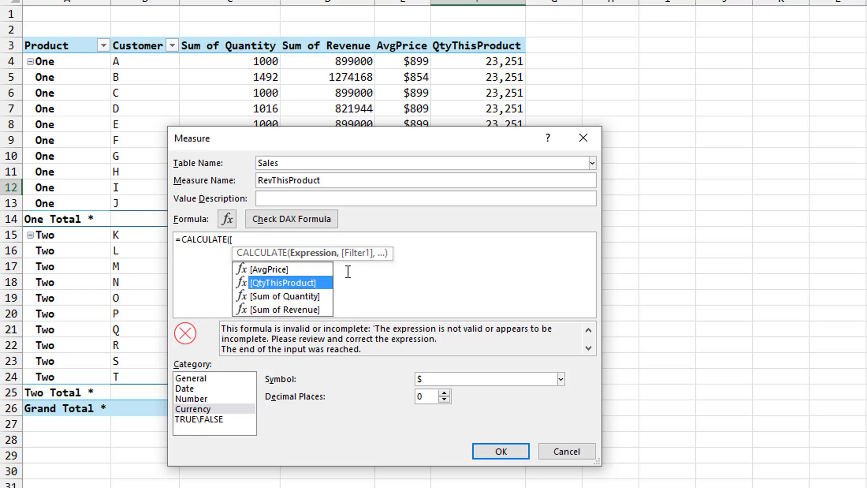
key("Down")
key("Down")
key("Tab")
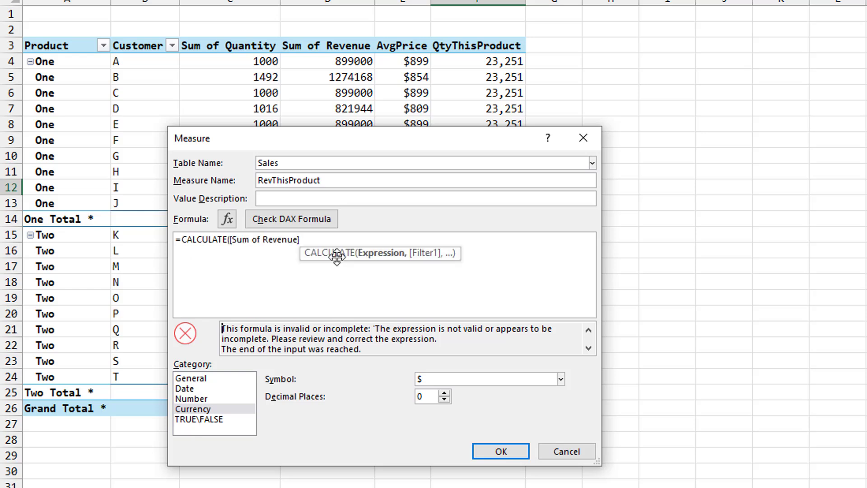
type(",ALL(")
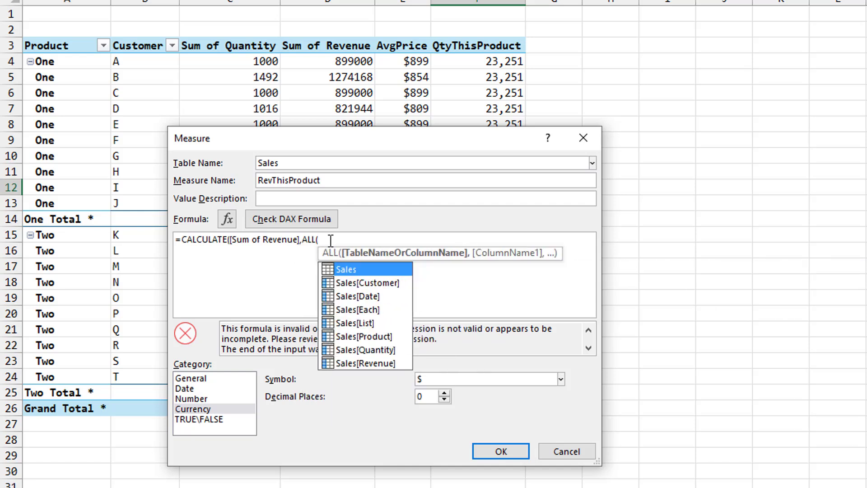
key("Down")
key("Tab")
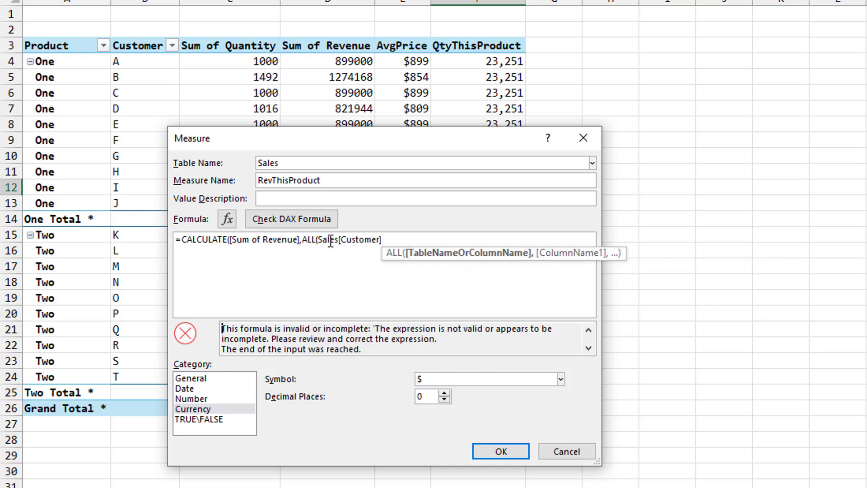
left_click(393, 239)
type("))")
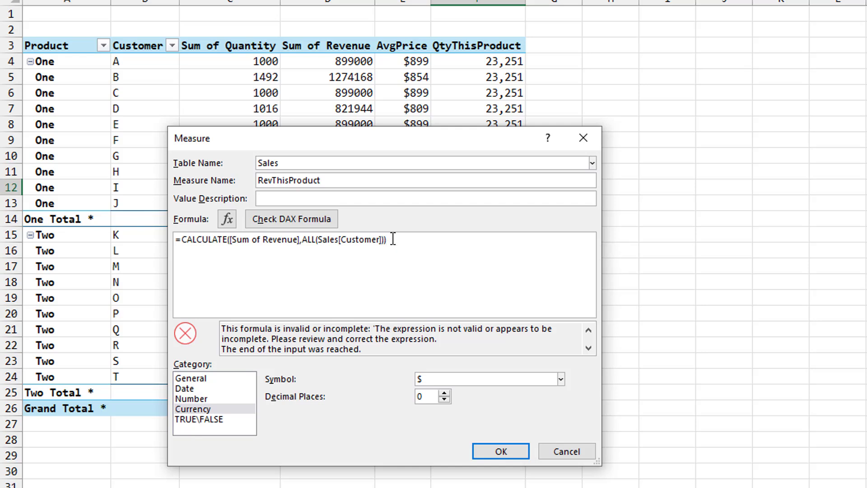
left_click(289, 220)
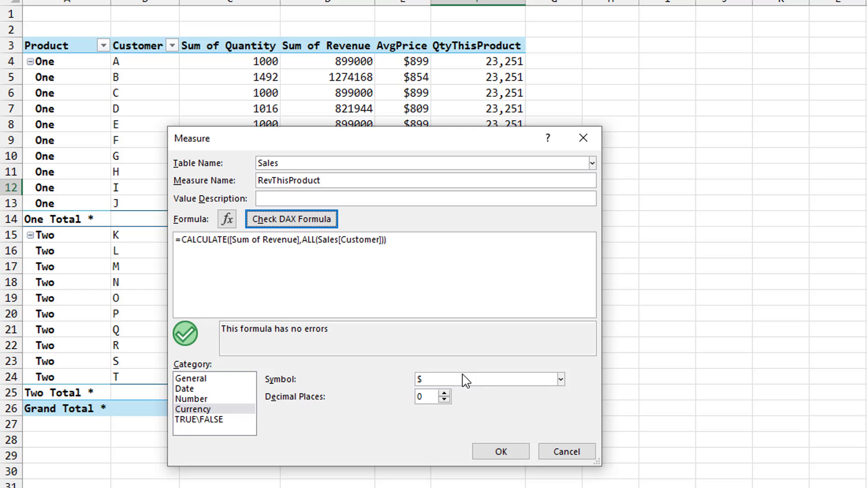
left_click(500, 452)
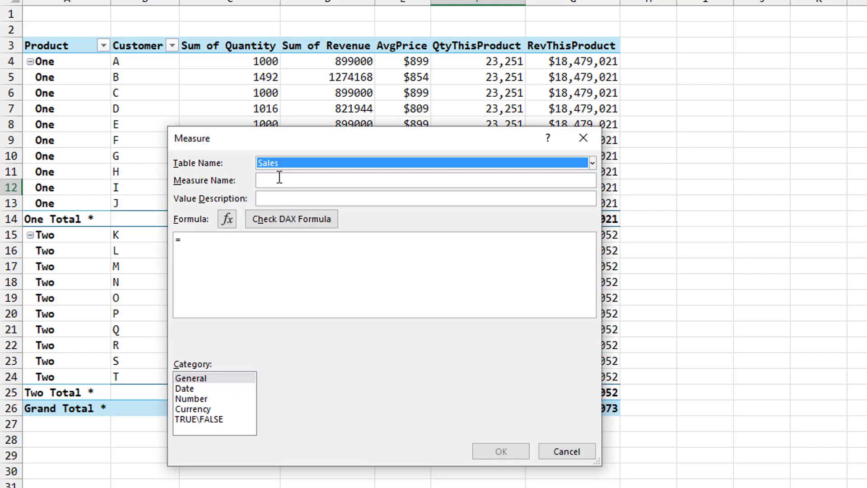
Name the measure AvgThisProduct with formula =[RevThisProduct]/[QtyThisProduct].
left_click(277, 179)
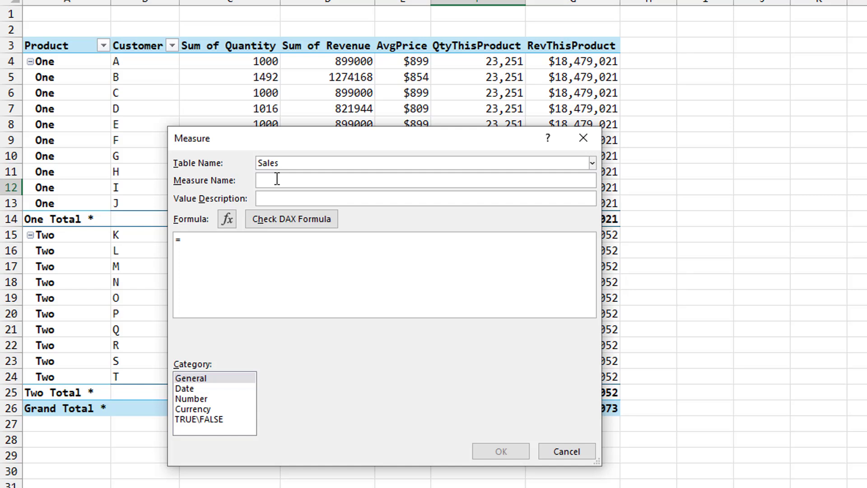
type("Avg")
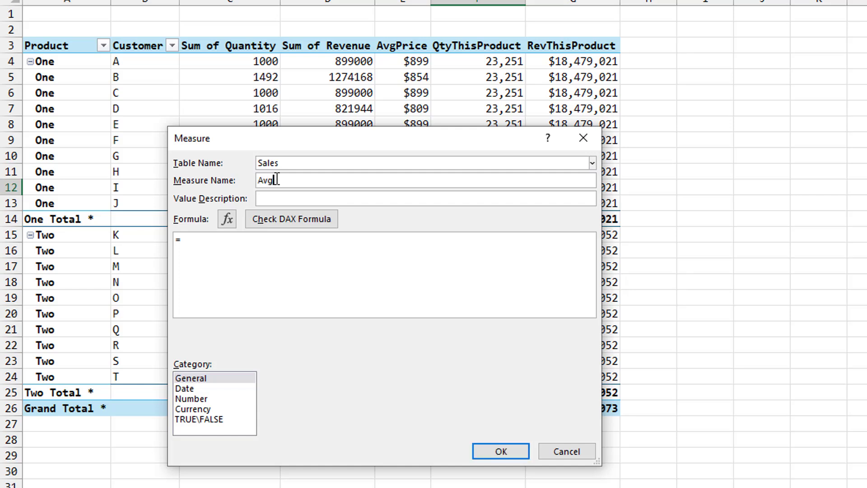
type("ThisProduct")
left_click(197, 243)
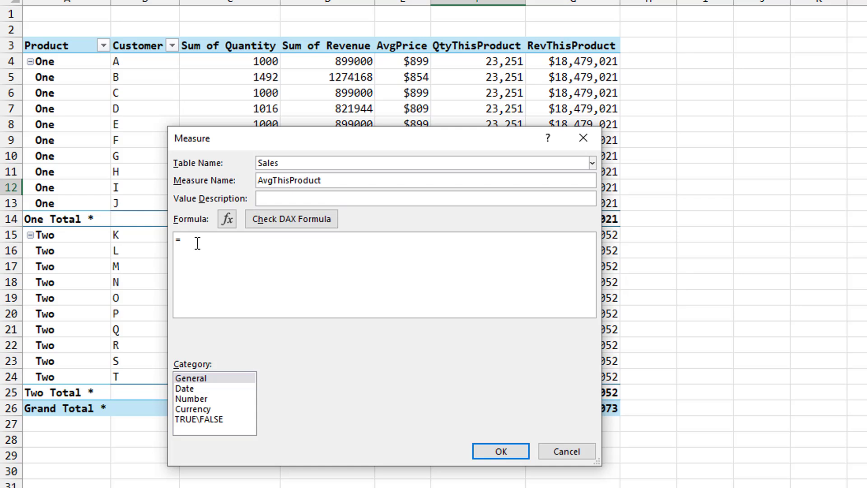
type("[")
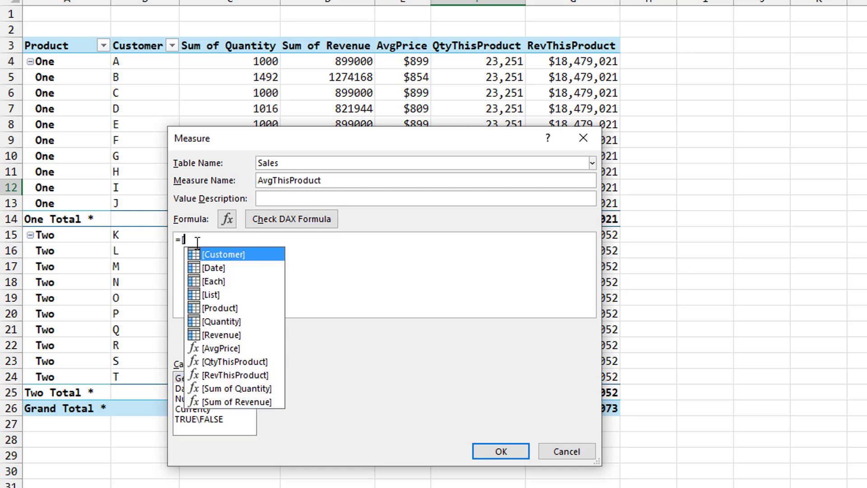
key("Down")
key("Down")
key("Down")
key("Down")
key("Down")
key("Down")
key("Down")
key("Down")
key("Down")
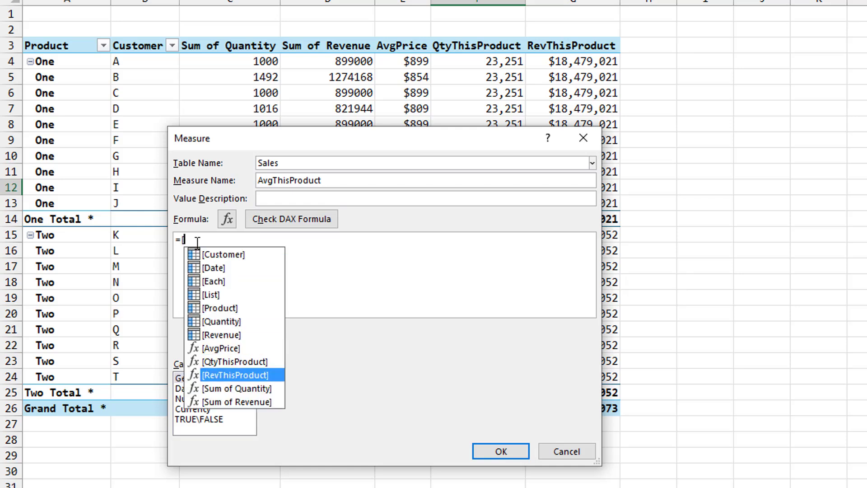
key("Tab")
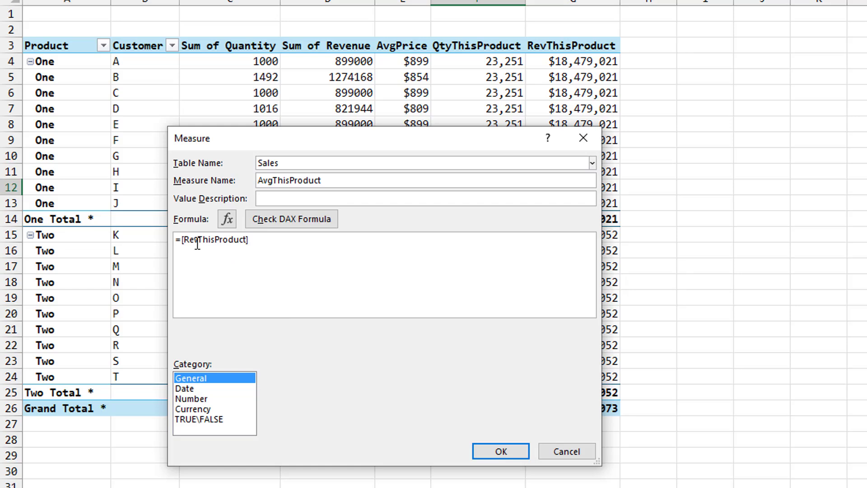
left_click(265, 243)
type("/[")
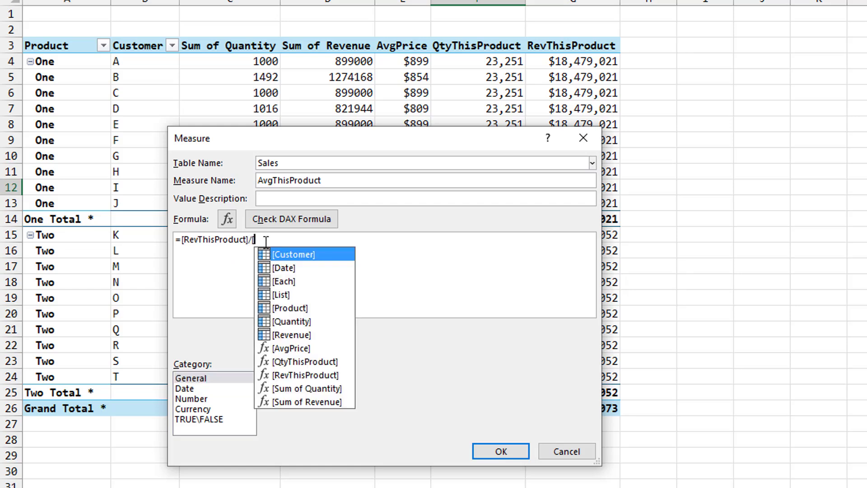
key("Down")
key("Down")
key("Down")
key("Down")
key("Down")
key("Down")
key("Down")
key("Down")
key("Down")
key("Up")
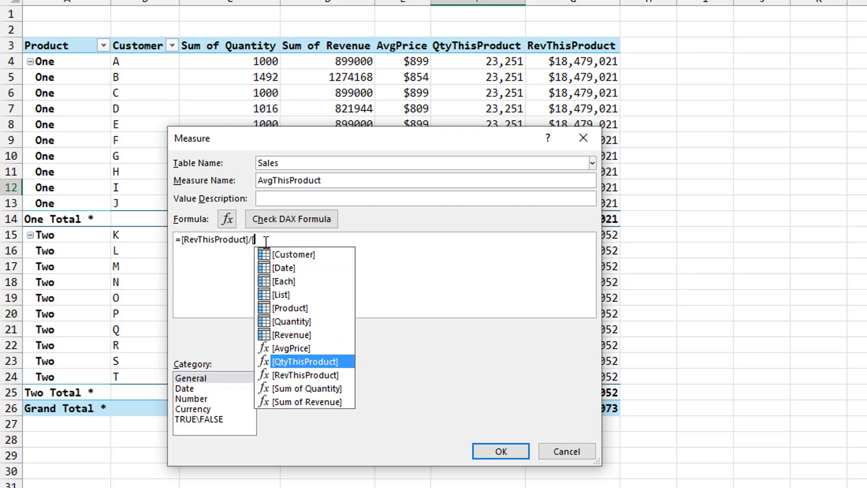
key("Tab")
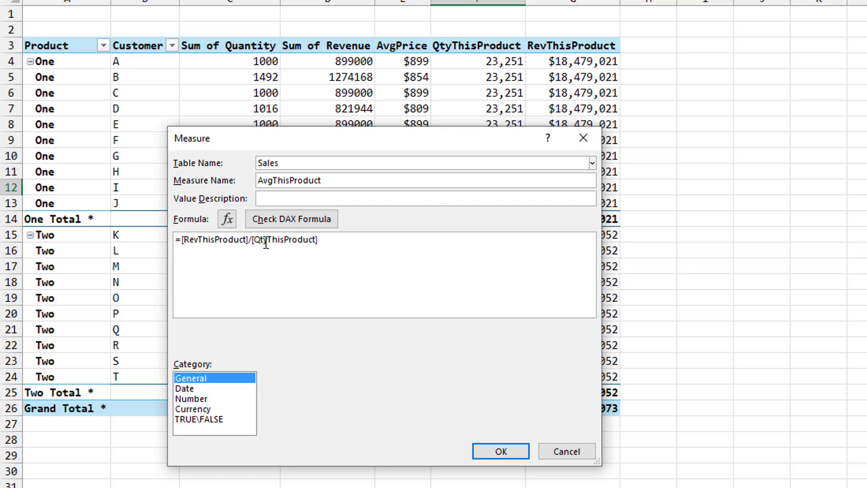
Verify the formula, format it as Currency, and save the AvgThisProduct measure.
left_click(306, 226)
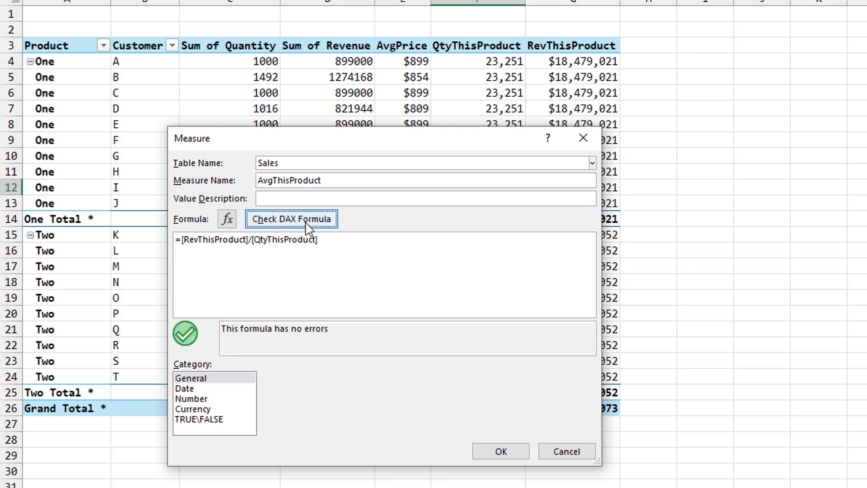
left_click(194, 409)
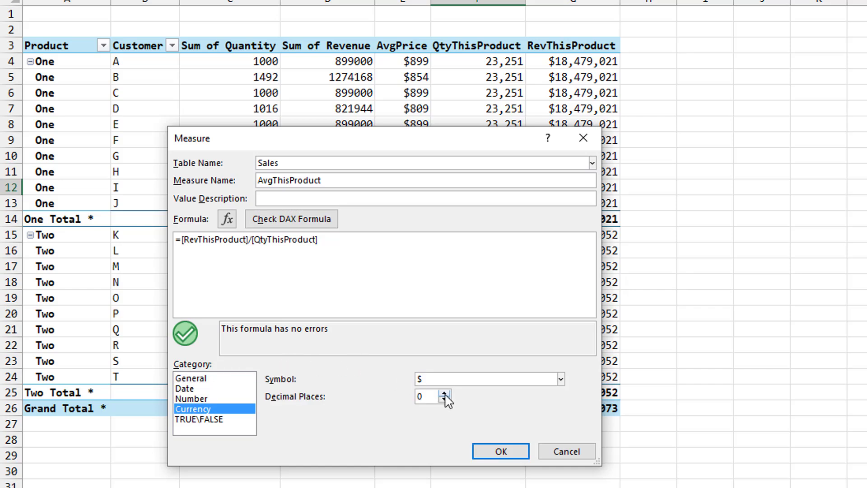
left_click(494, 454)
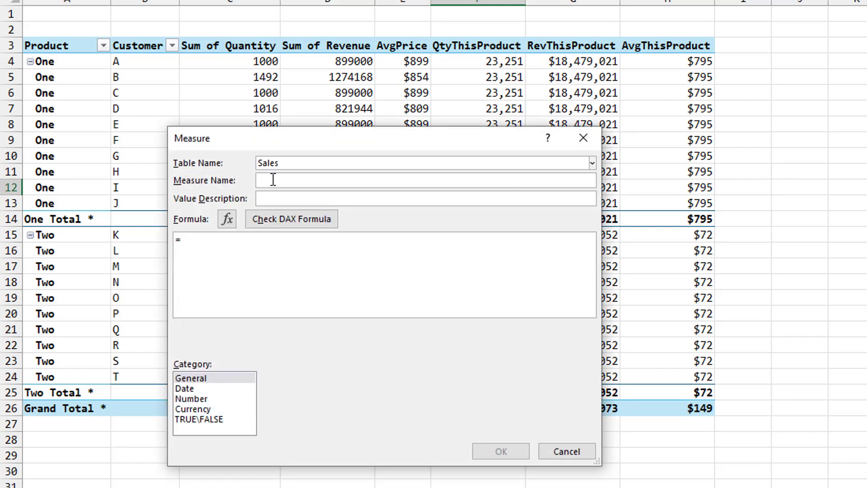
Name the measure ThisCustPctOfAverage with the formula =[AvgPrice]/[AvgThisProduct].
type("ThisCustom")
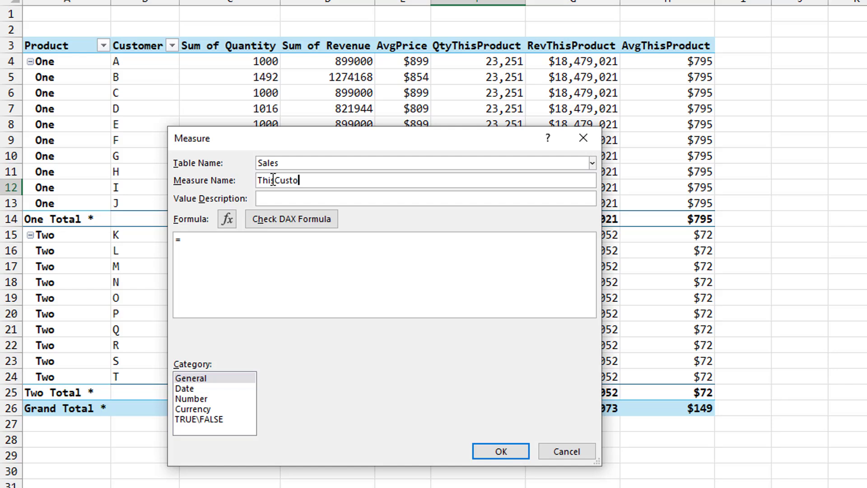
key("BackSpace")
key("BackSpace")
type("Pe")
type("tOfAverage")
left_click(198, 242)
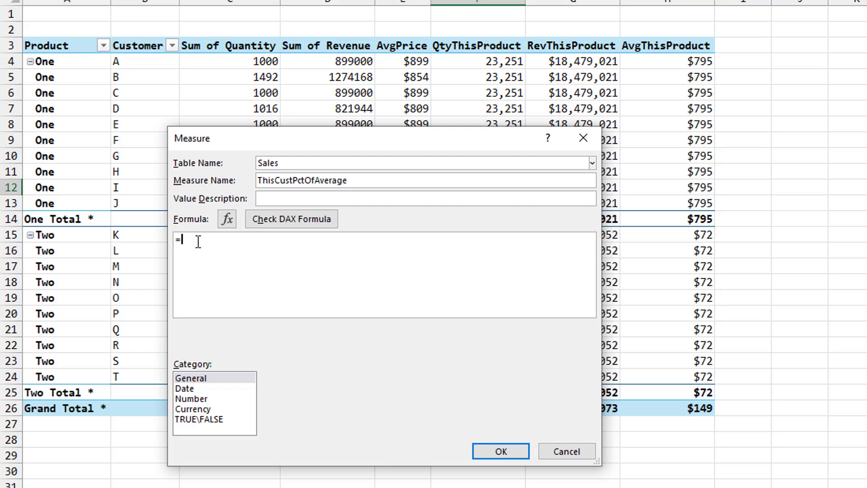
type("[")
key("Down")
key("Down")
key("Down")
key("Down")
key("Down")
key("Down")
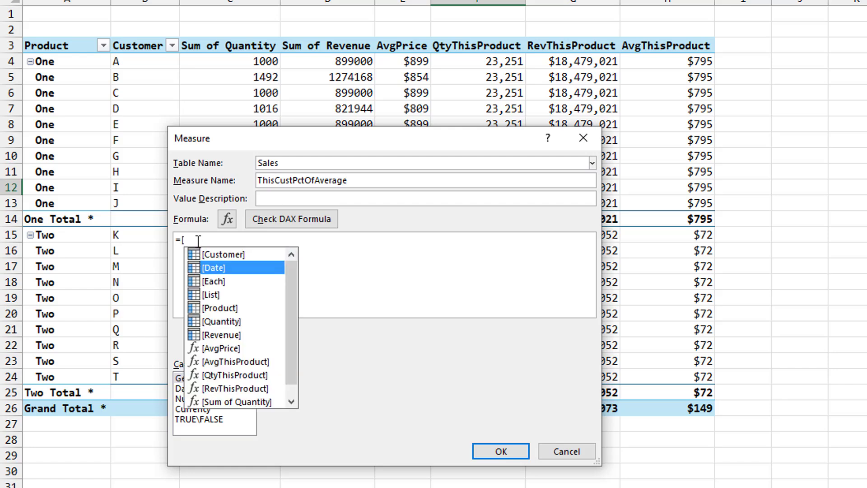
key("Down")
key("Tab")
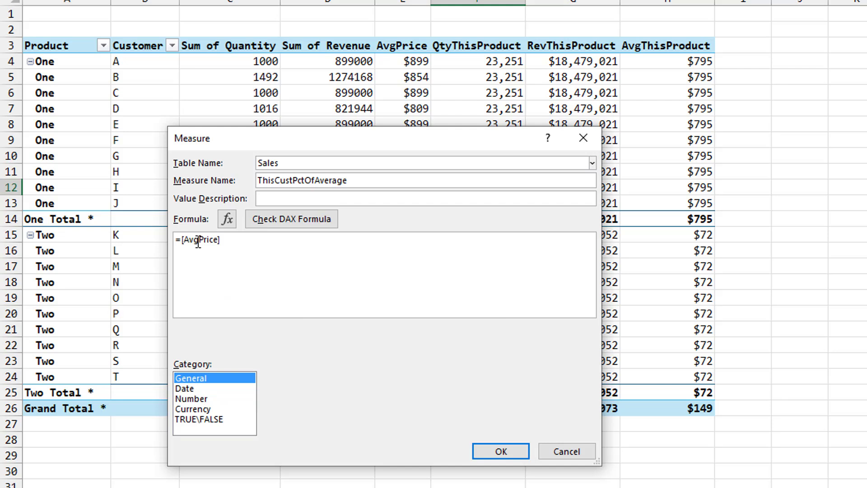
left_click(263, 246)
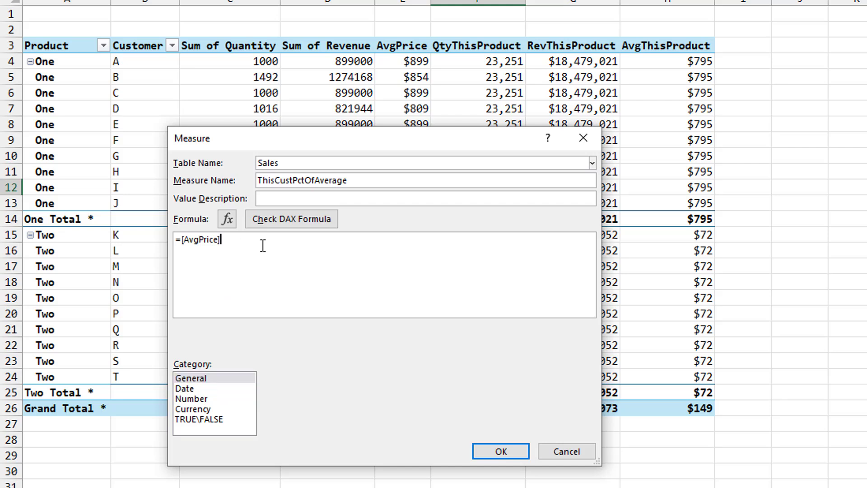
type("/[")
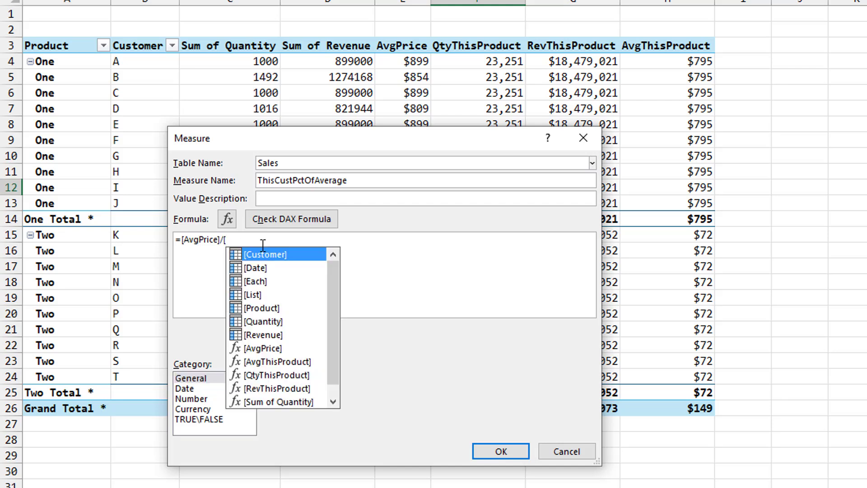
key("Down")
key("Down")
key("Down")
key("Down")
key("Down")
key("Down")
key("Down")
key("Down")
key("Tab")
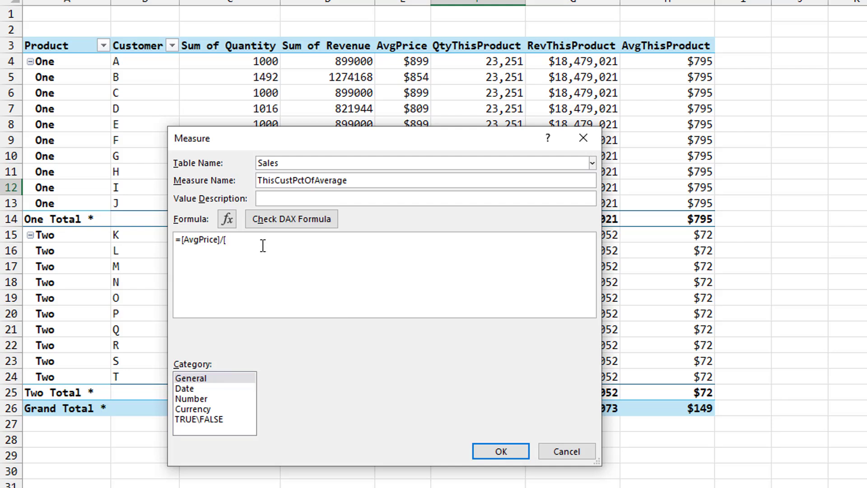
Format the measure as a Number in Percentage format and save it.
left_click(199, 399)
left_click(560, 380)
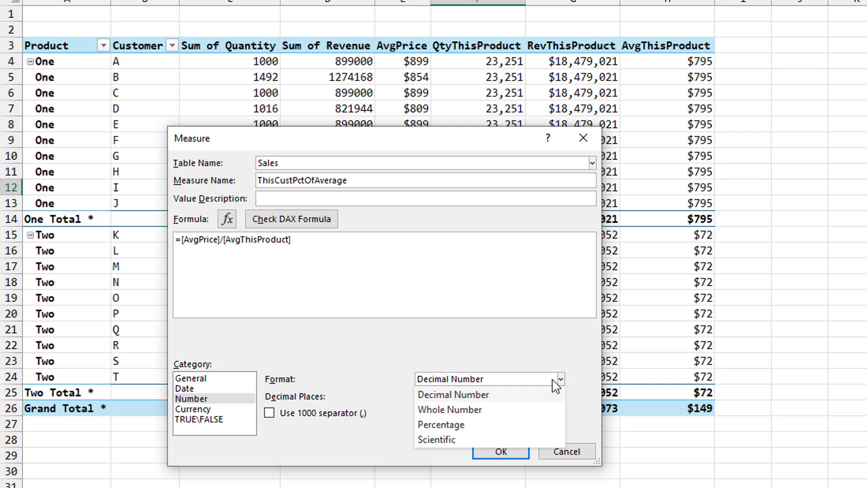
left_click(510, 422)
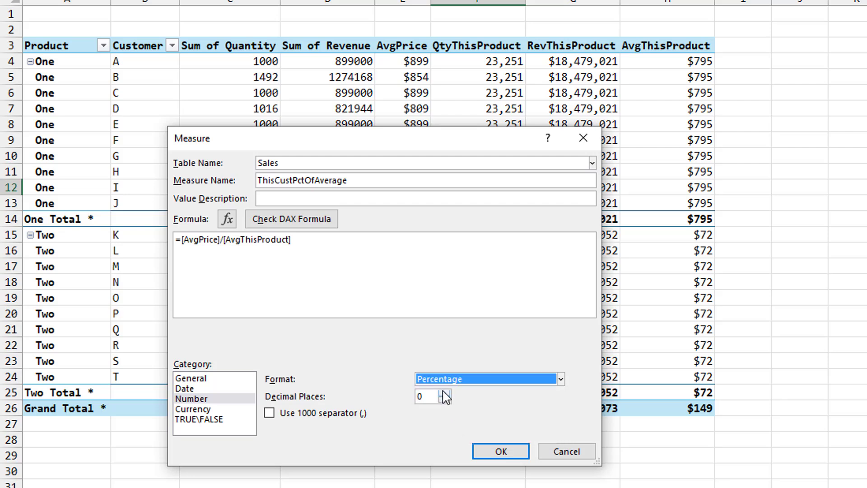
left_click(501, 452)
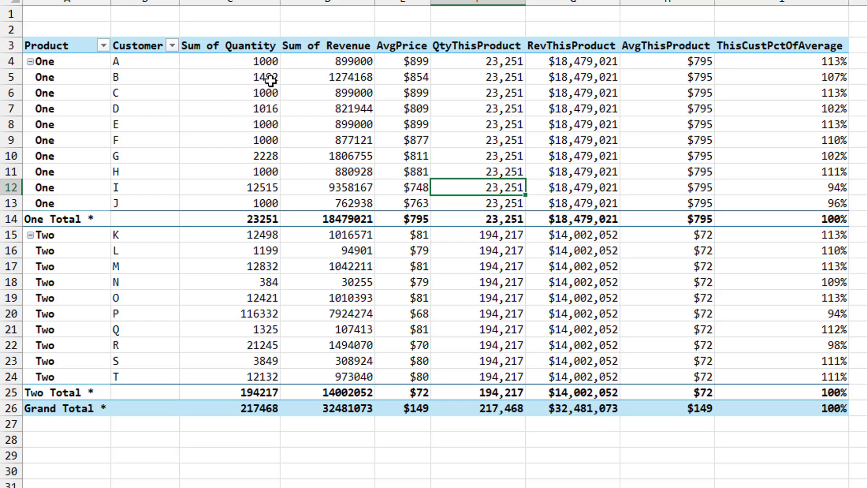
Review the ThisCustPctOfAverage percentages per customer, ranging from 94% to 113%.
mouse_move(270, 80)
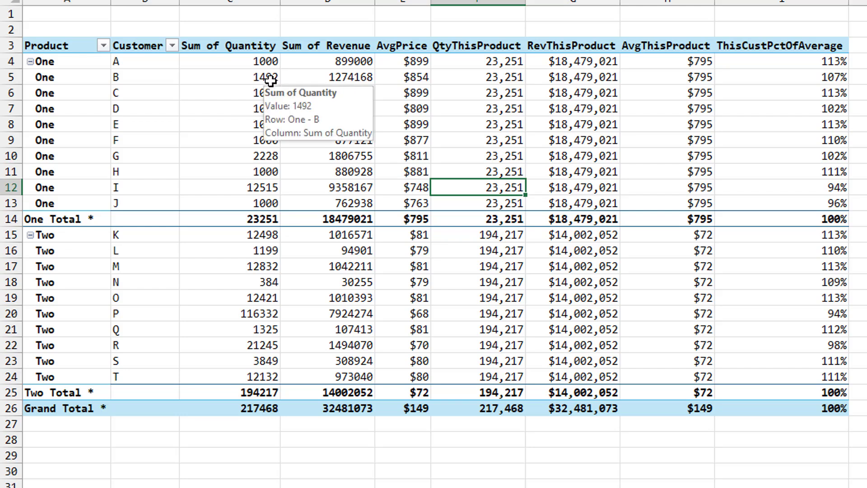
mouse_move(367, 116)
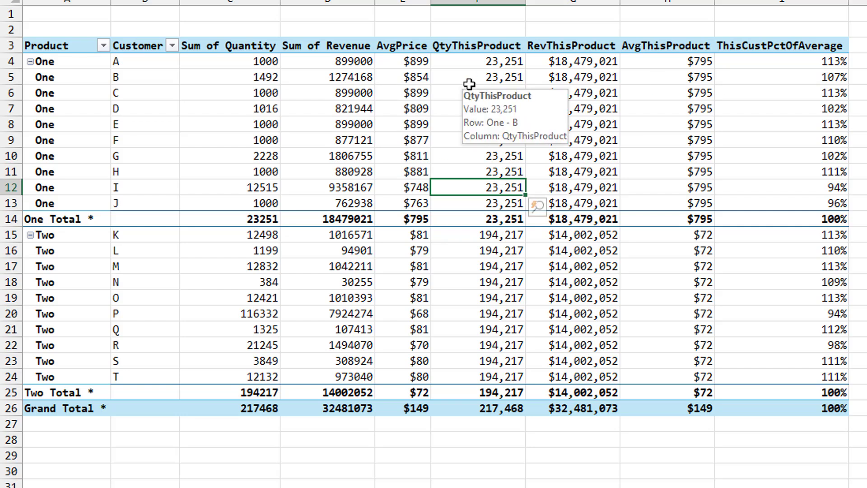
mouse_move(687, 85)
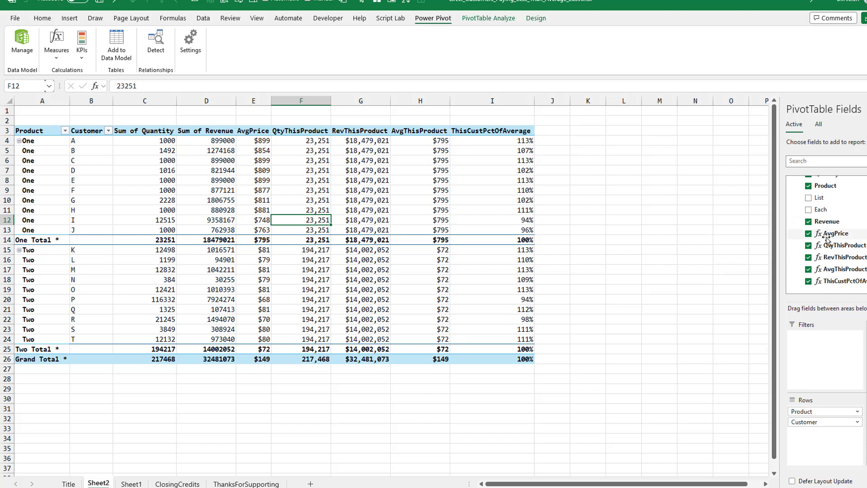
Uncheck AvgThisProduct, RevThisProduct and QtyThisProduct, then select cell G3 outside the pivot.
left_click(808, 270)
left_click(808, 257)
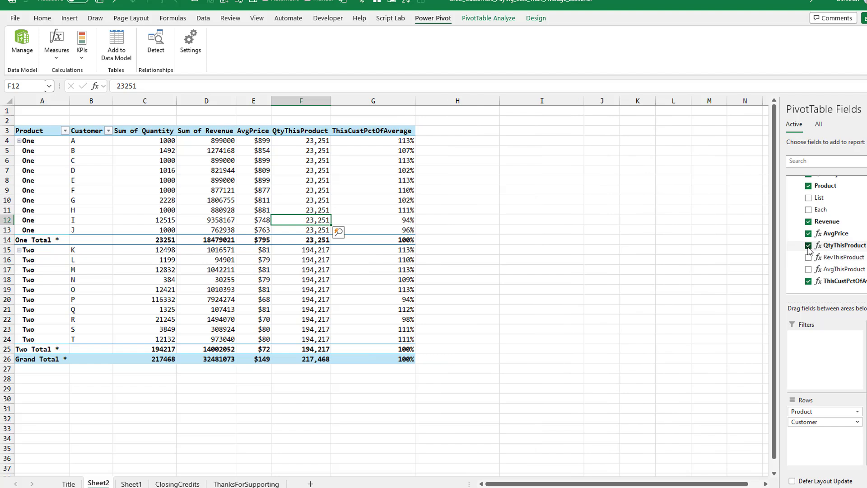
left_click(808, 246)
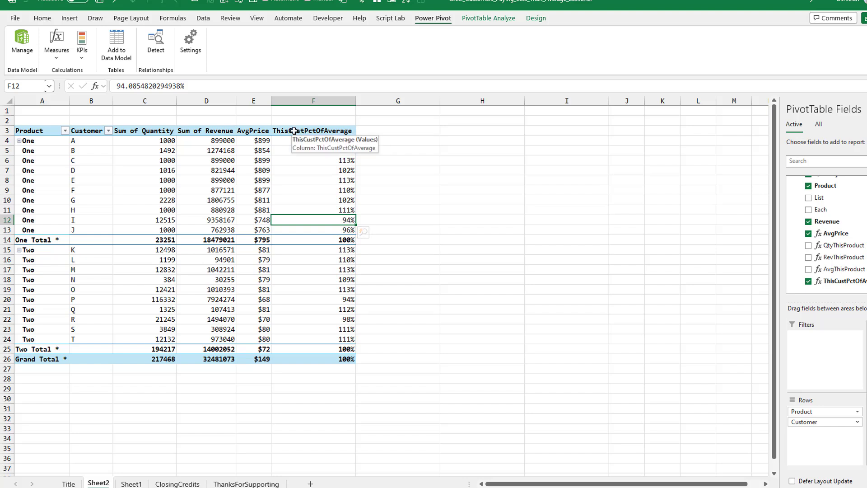
left_click(370, 130)
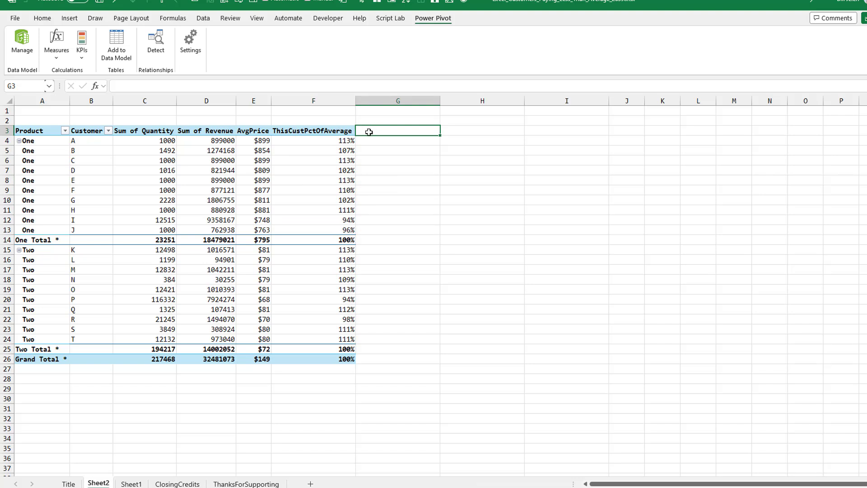
Turn on Data filtering and filter ThisCustPctOfAverage to values less than 1.
left_click(209, 19)
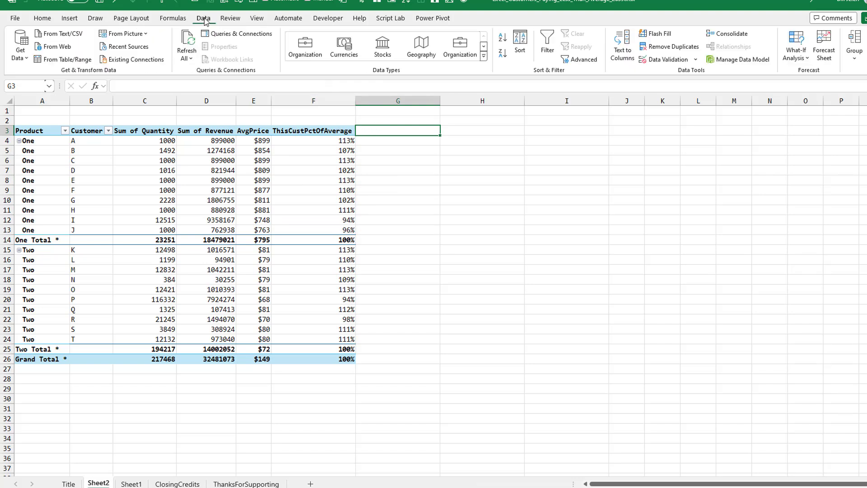
left_click(547, 43)
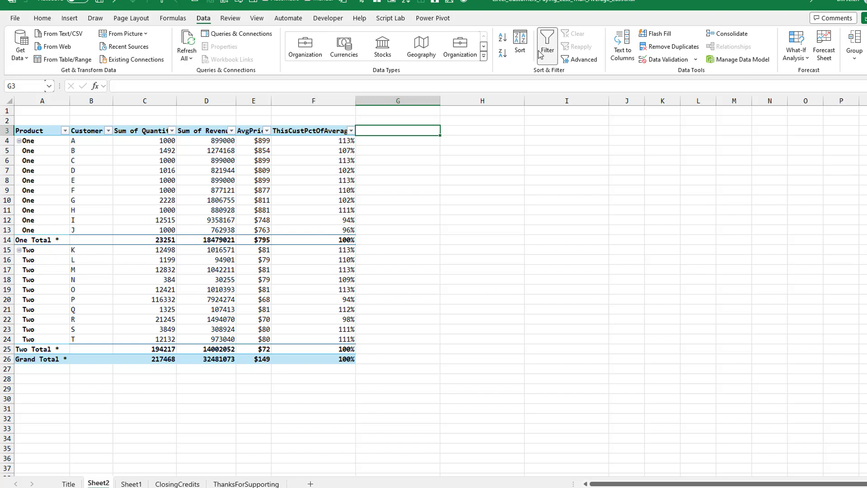
left_click(351, 130)
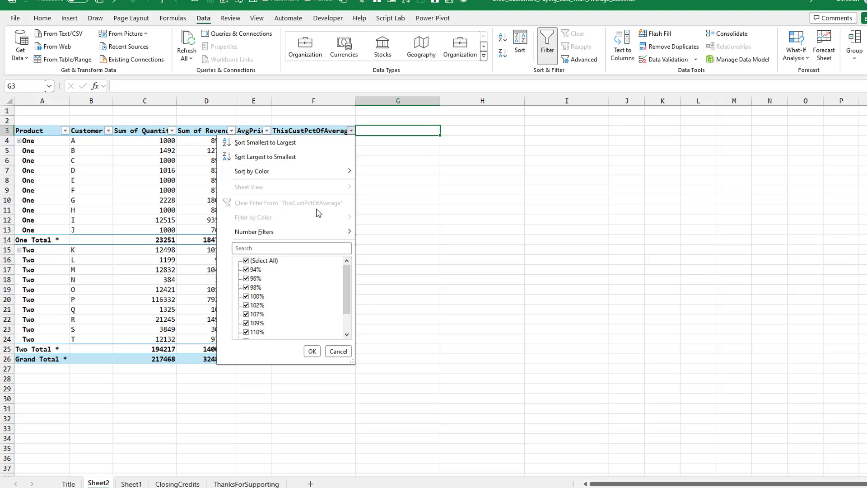
mouse_move(306, 236)
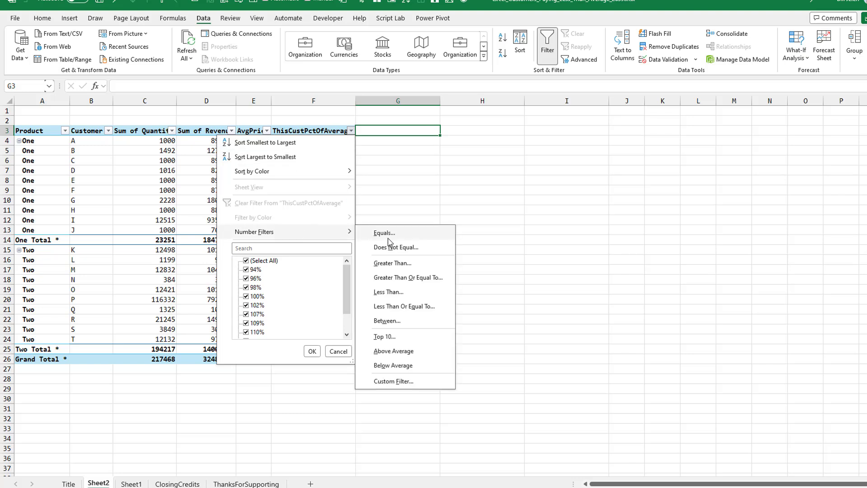
left_click(397, 294)
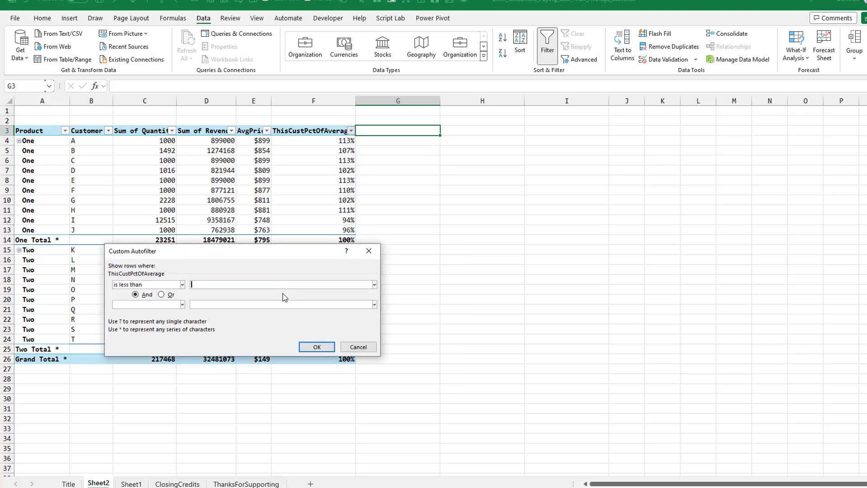
type("1")
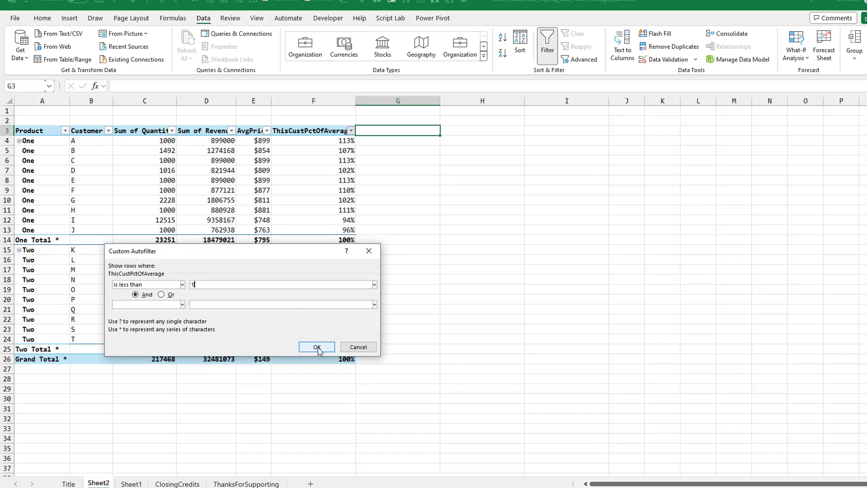
left_click(317, 347)
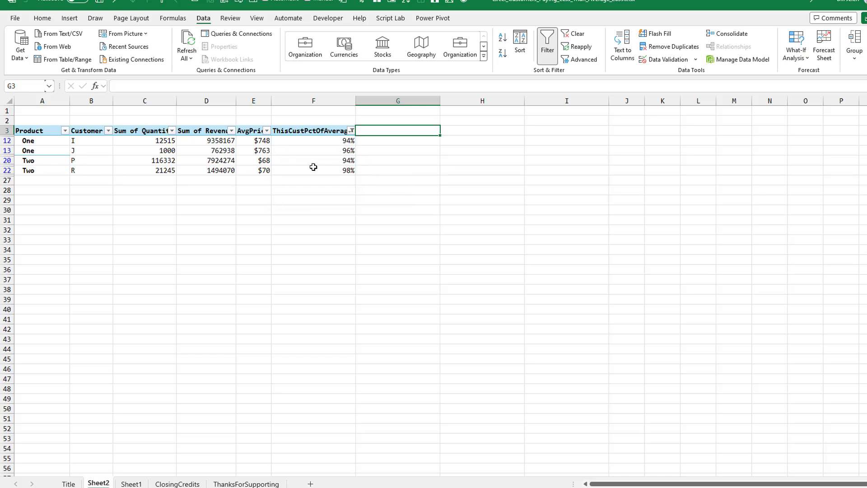
Move past Sheet1 to the ClosingCredits sheet.
key("ctrl+Page_Down")
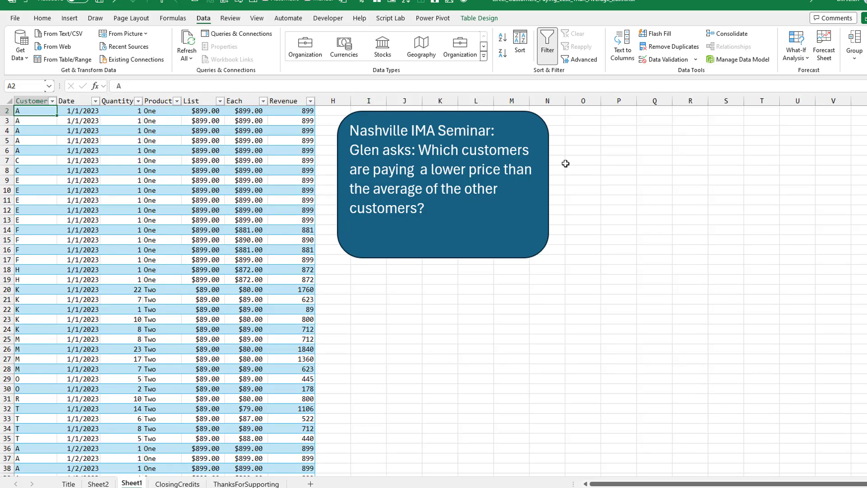
left_click(189, 484)
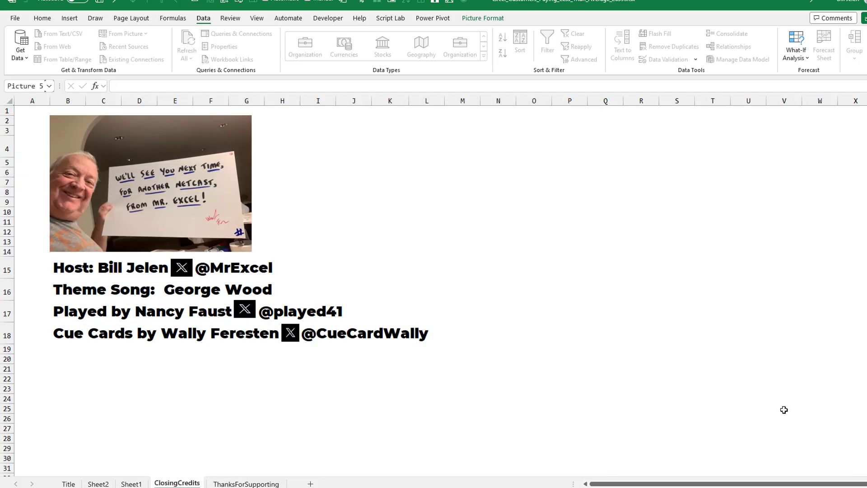